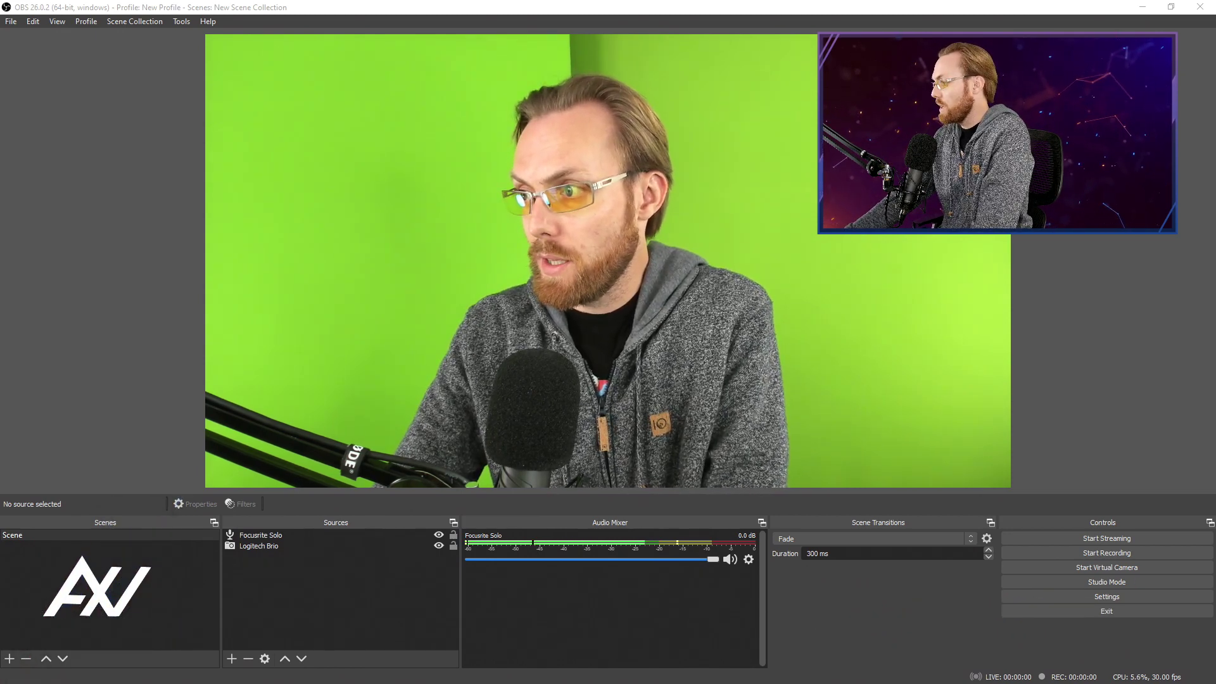
- Open OBS Settings from the Controls dock and move the dialog to the top-left corner
click(1137, 597)
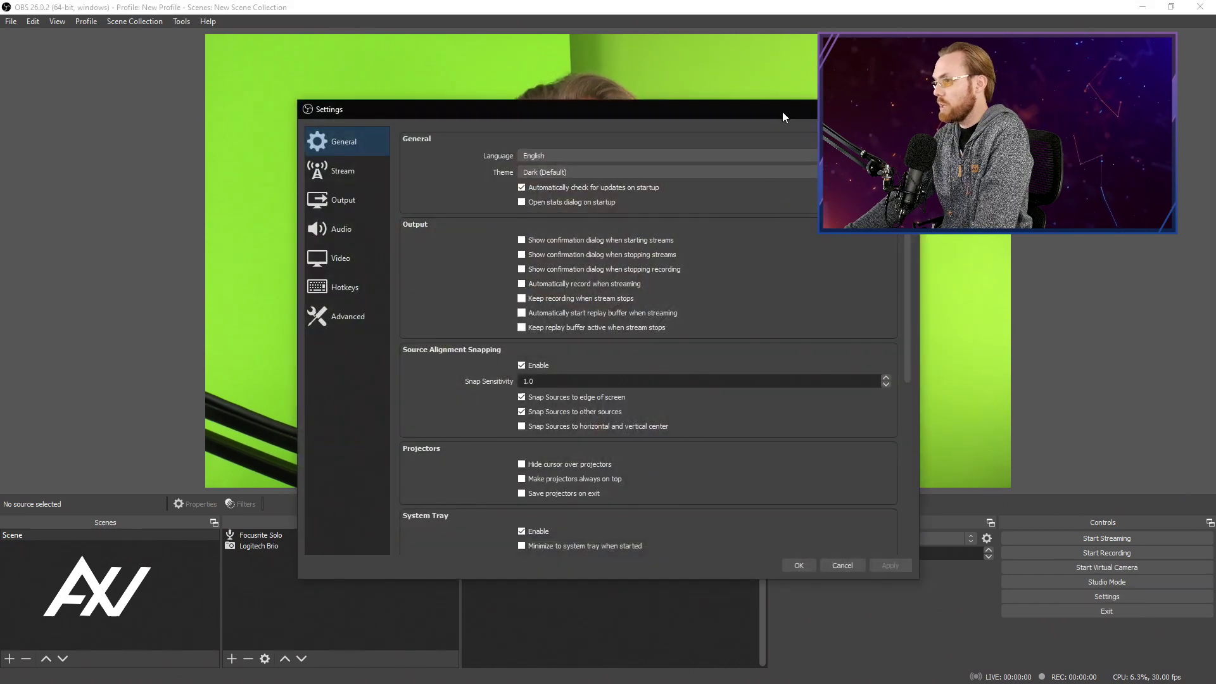
drag(781, 111, 516, 43)
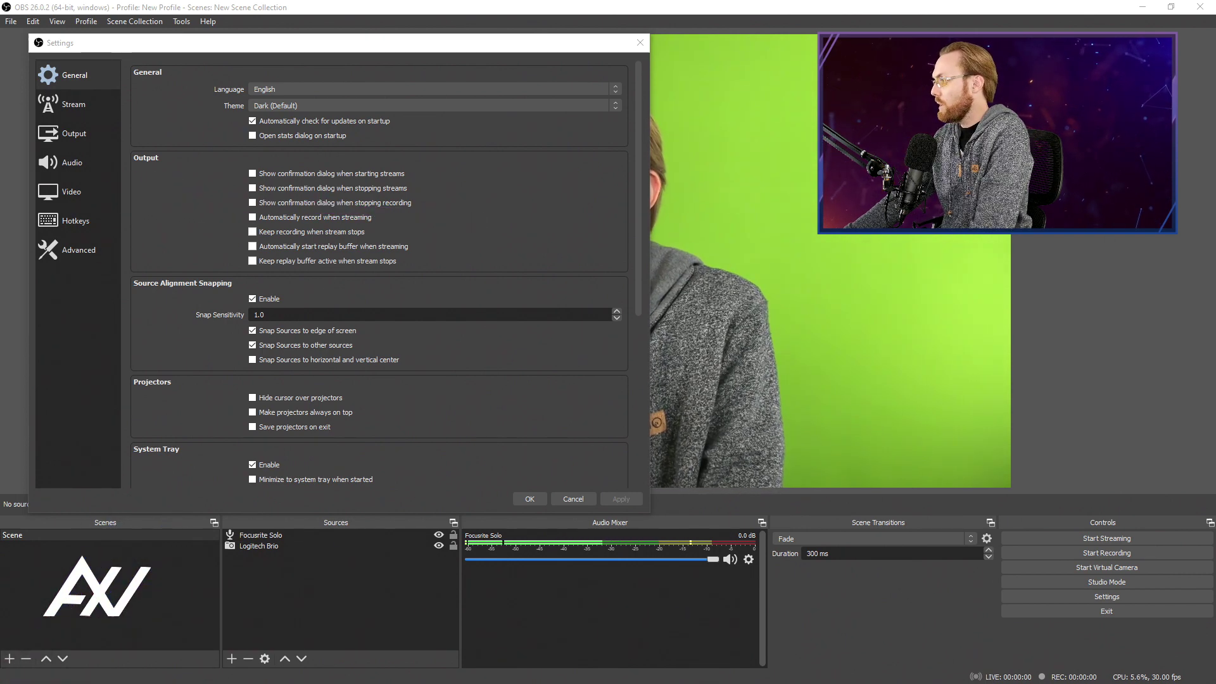
- On the Video page, replace 1920x1080 with 2560x1440 for both Base (Canvas) and Output (Scaled) resolution
click(81, 194)
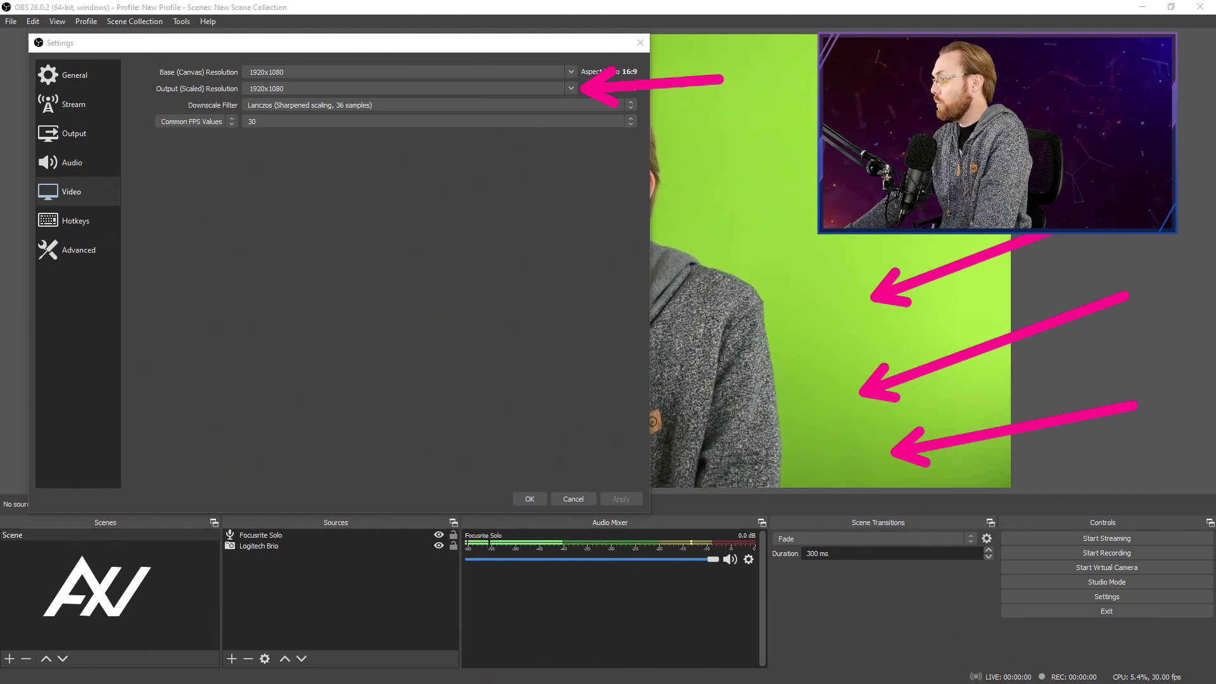
double_click(318, 79)
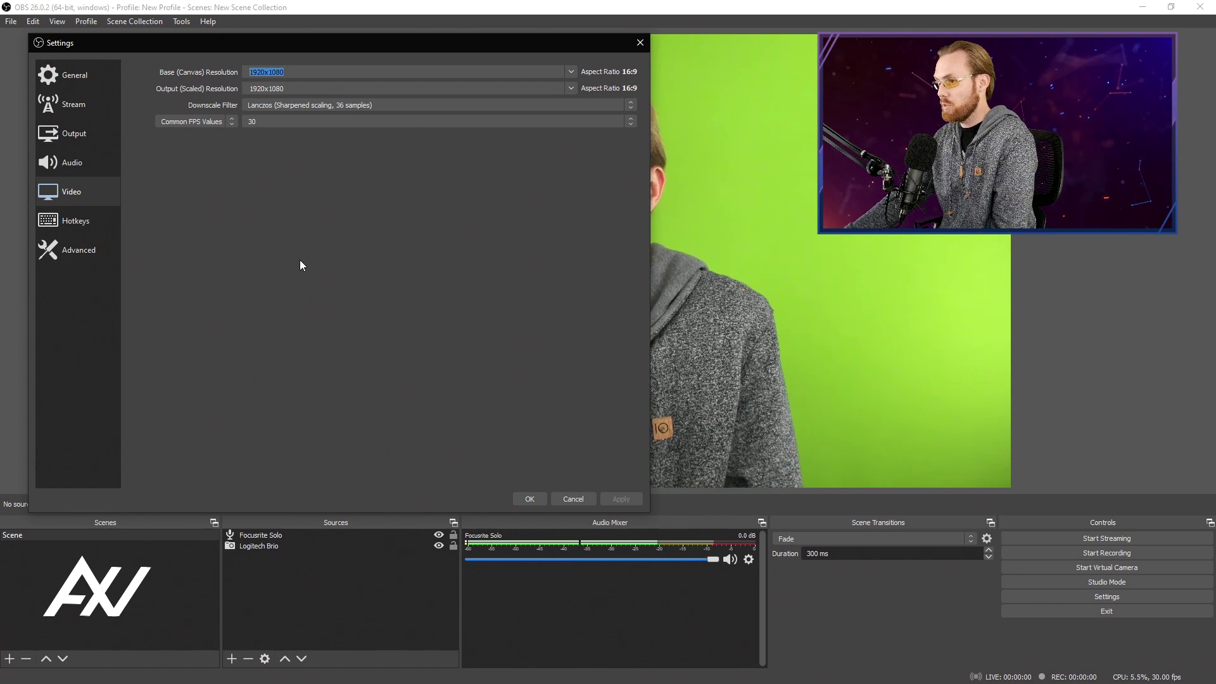
text(2560x1440)
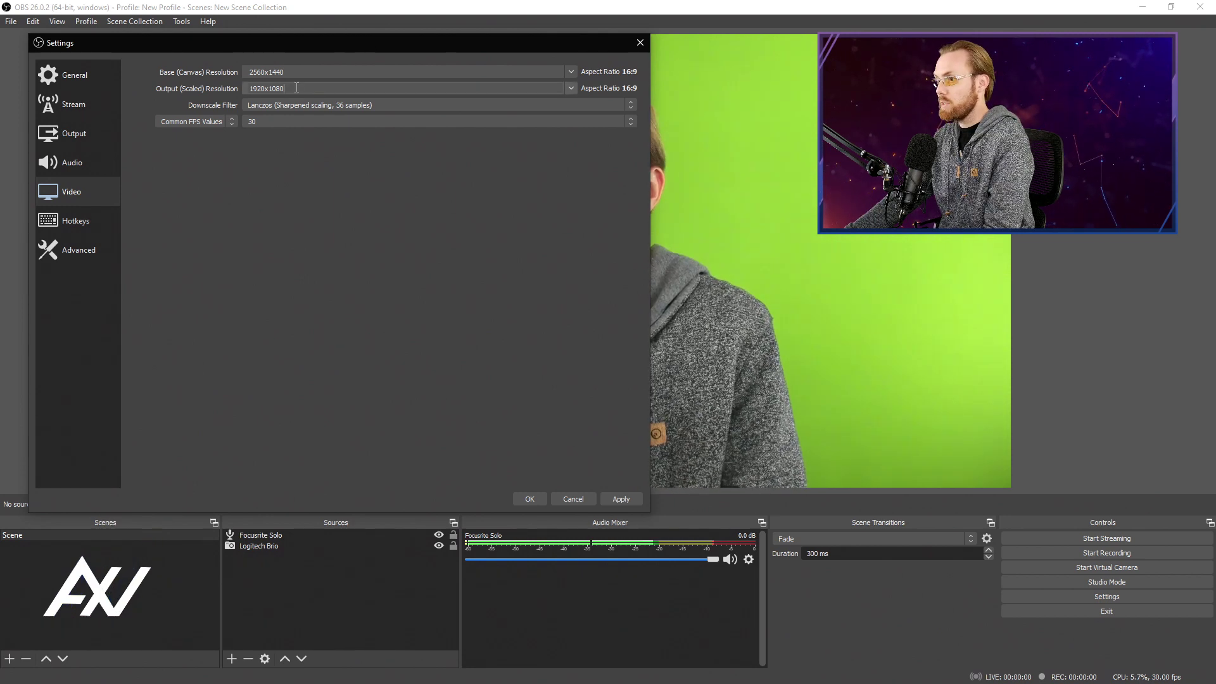
text(2560x1440)
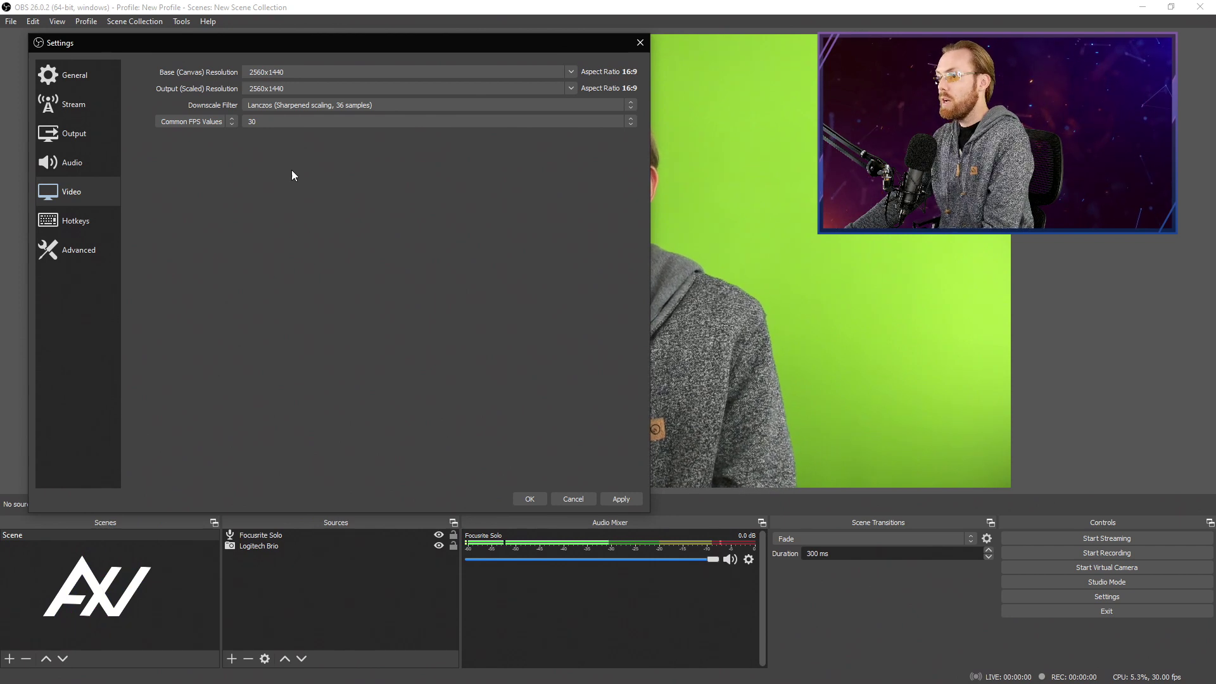
- Keep the Lanczos downscale filter and 30 as the Common FPS Value, then apply the video settings
click(581, 104)
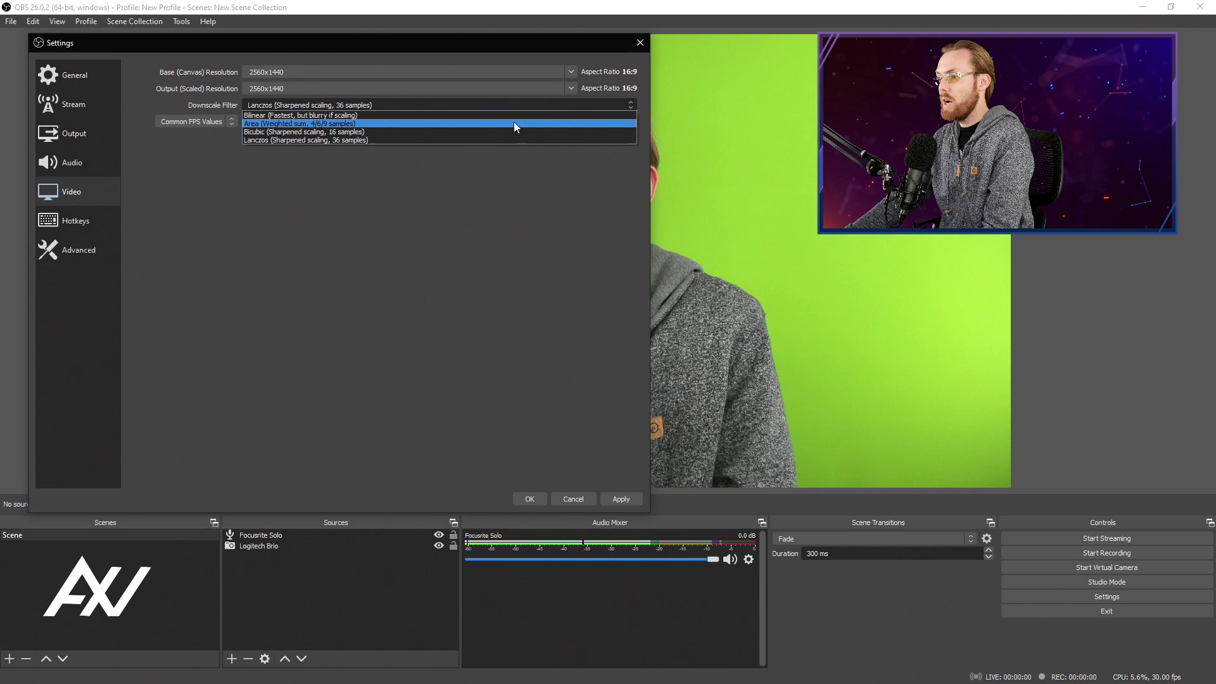
click(504, 140)
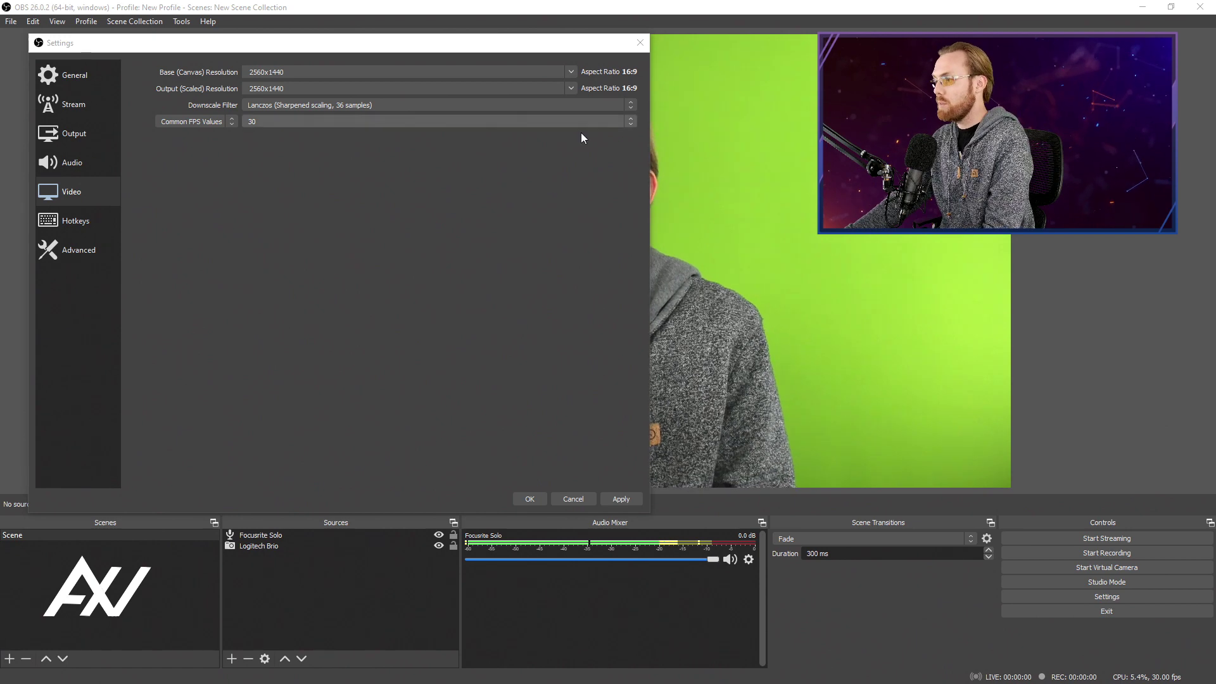
click(631, 122)
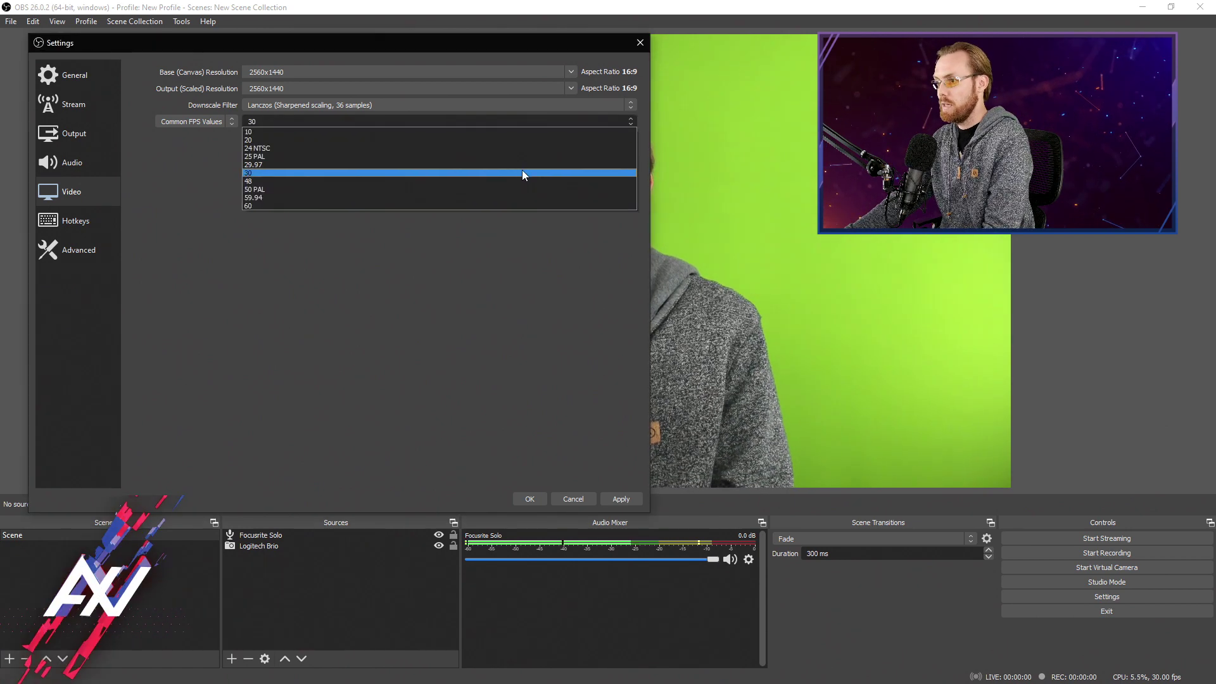
click(523, 173)
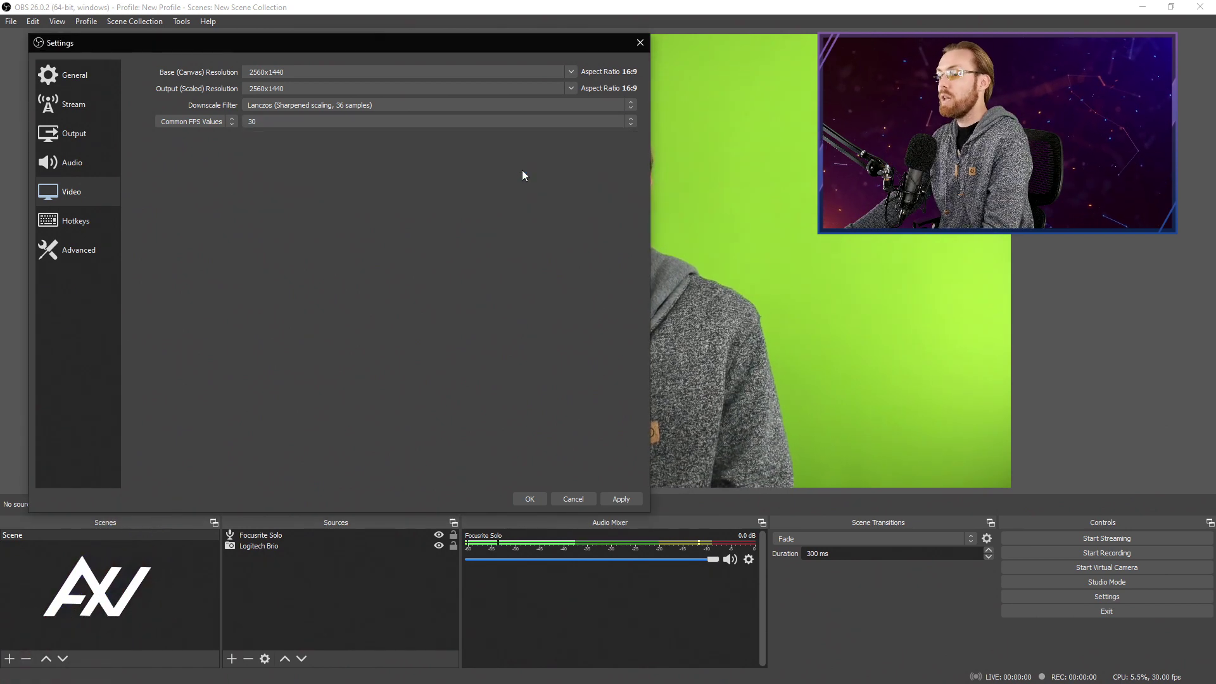
click(629, 123)
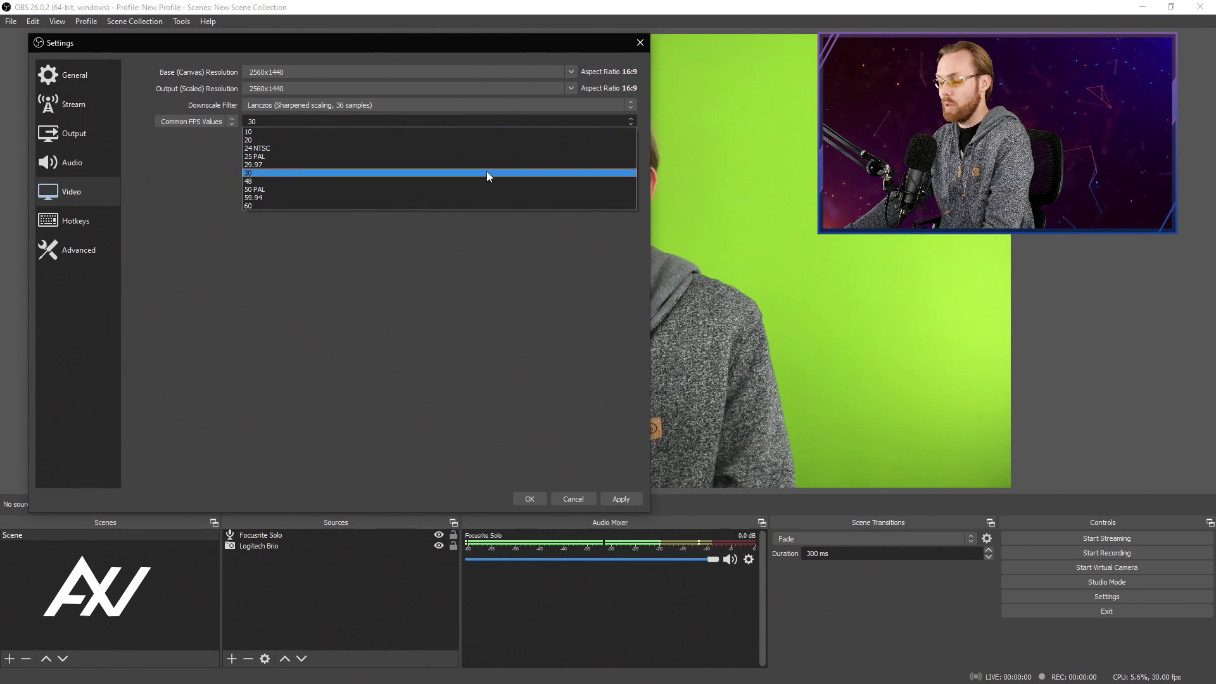
click(481, 206)
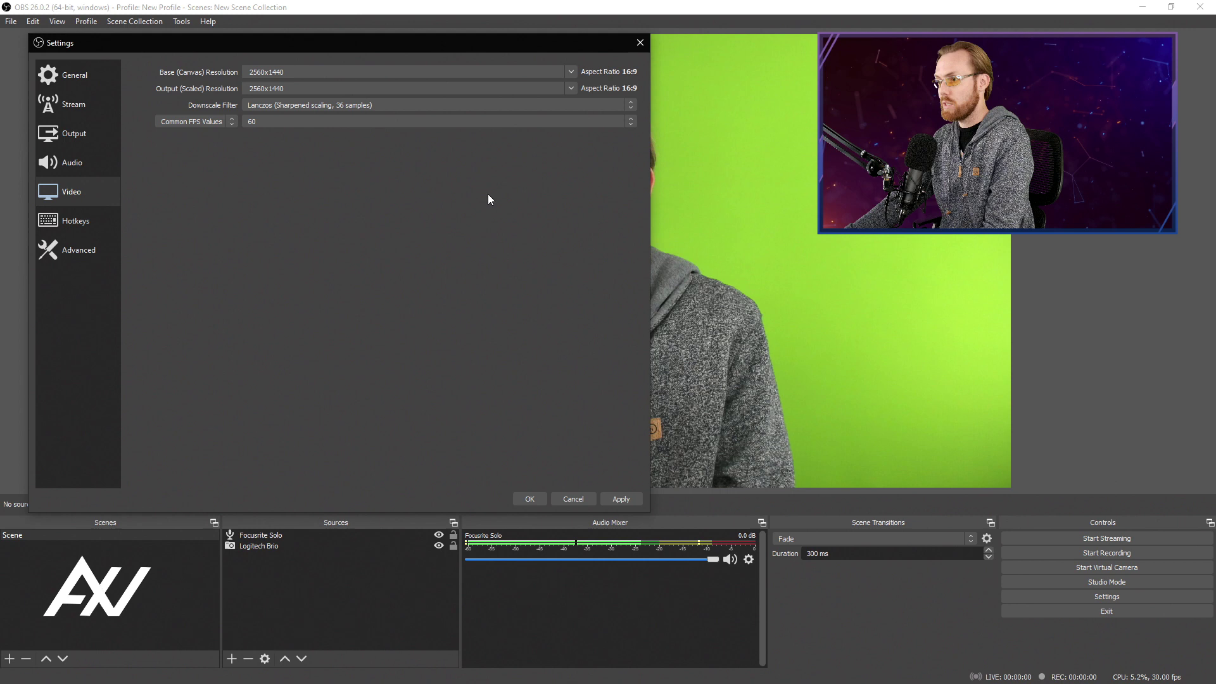
click(632, 125)
click(566, 171)
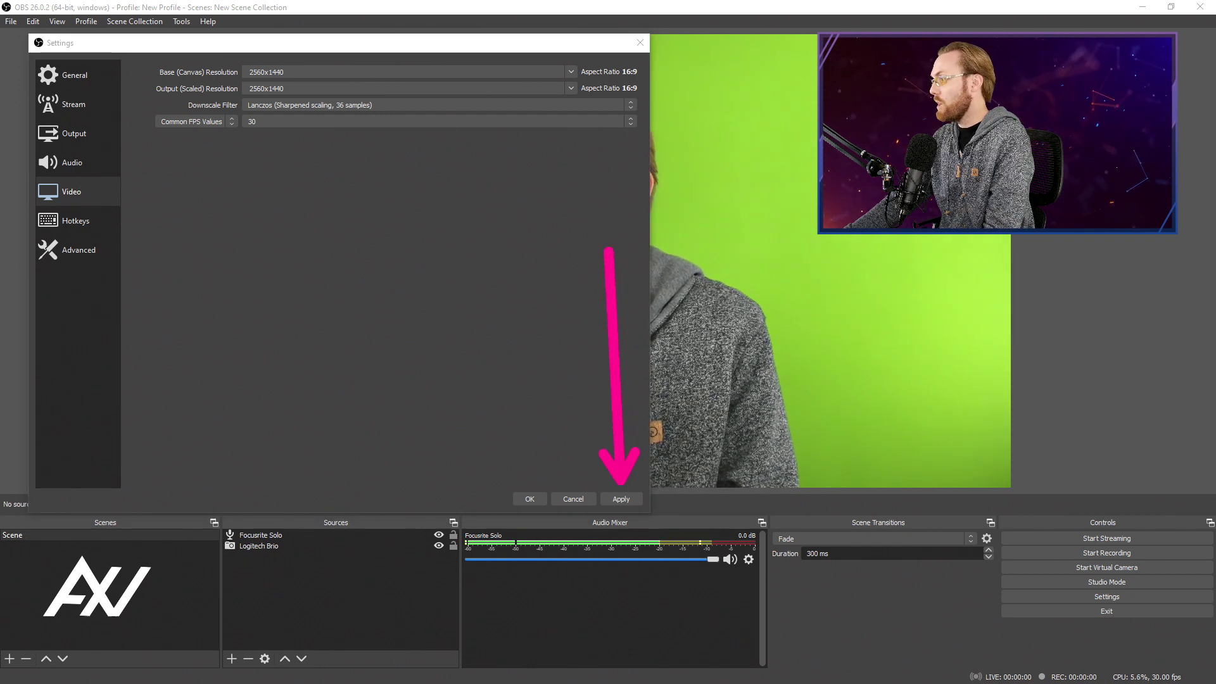
click(621, 498)
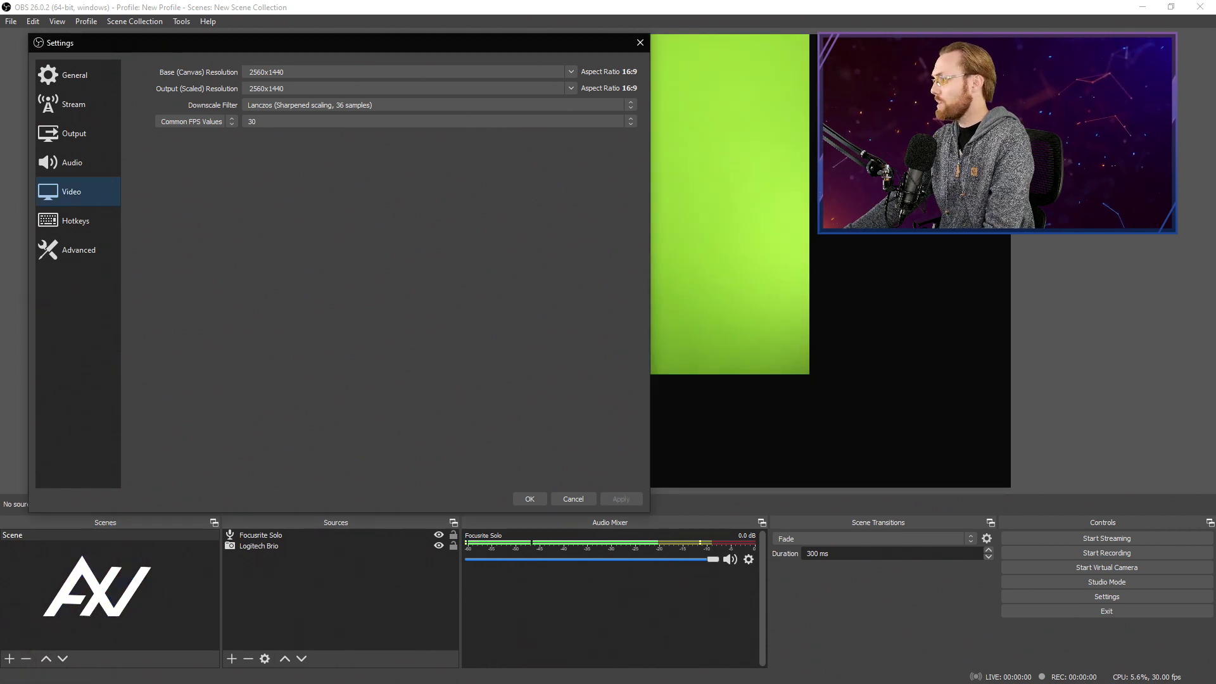
- Review the Audio page, leaving the sample rate at 48 kHz with stereo channels
click(757, 120)
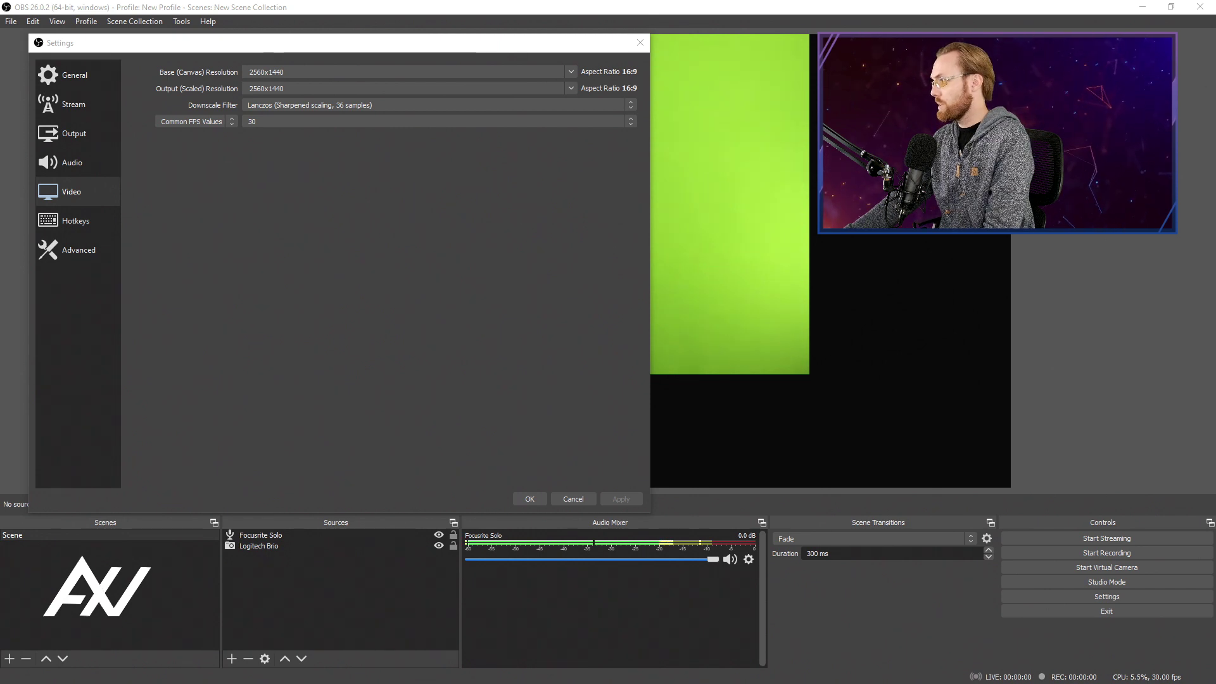
click(92, 169)
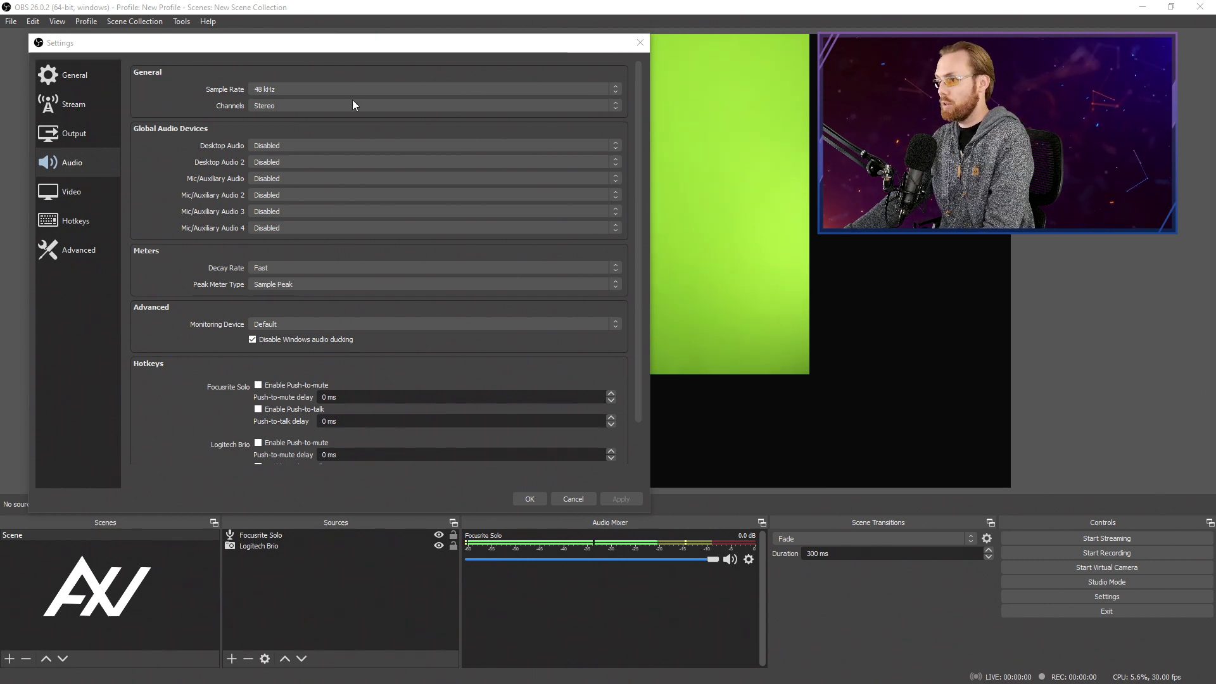
click(615, 89)
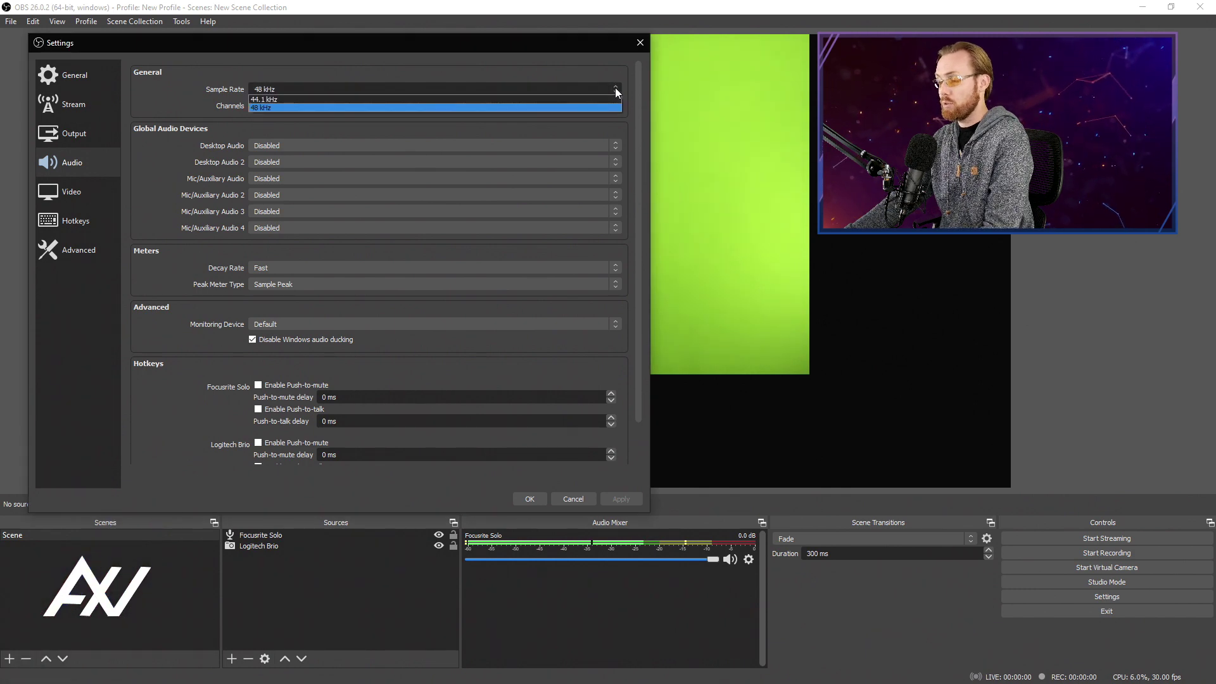
click(501, 107)
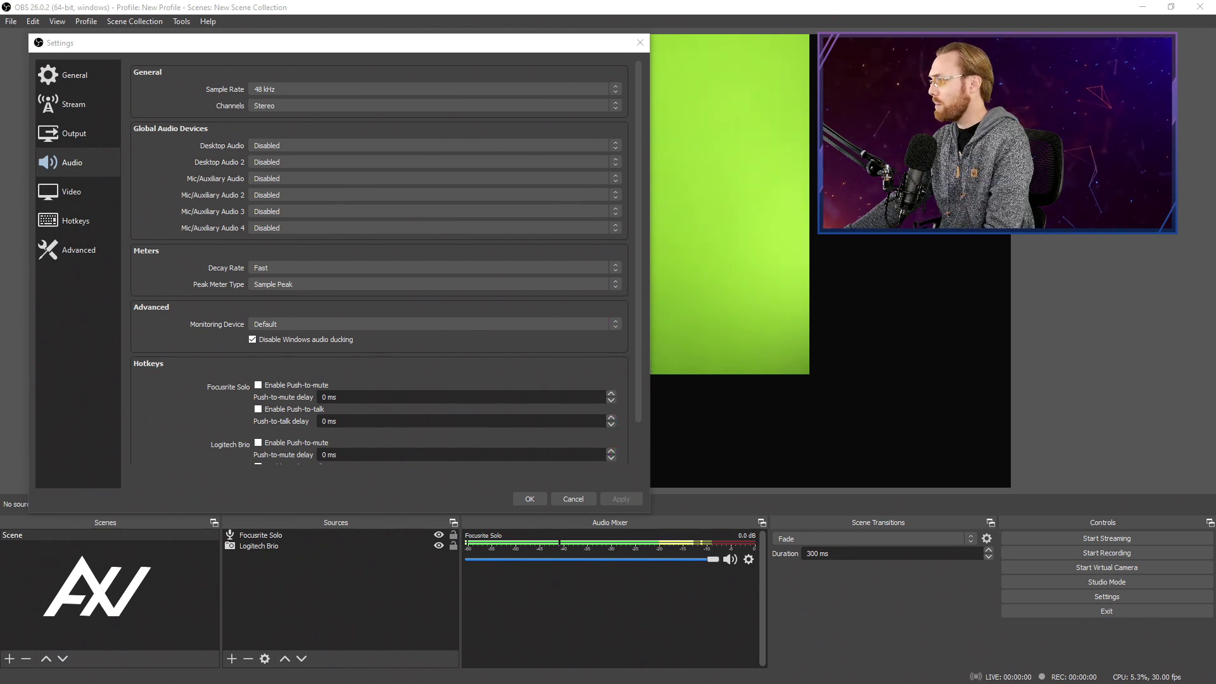
drag(445, 131, 111, 133)
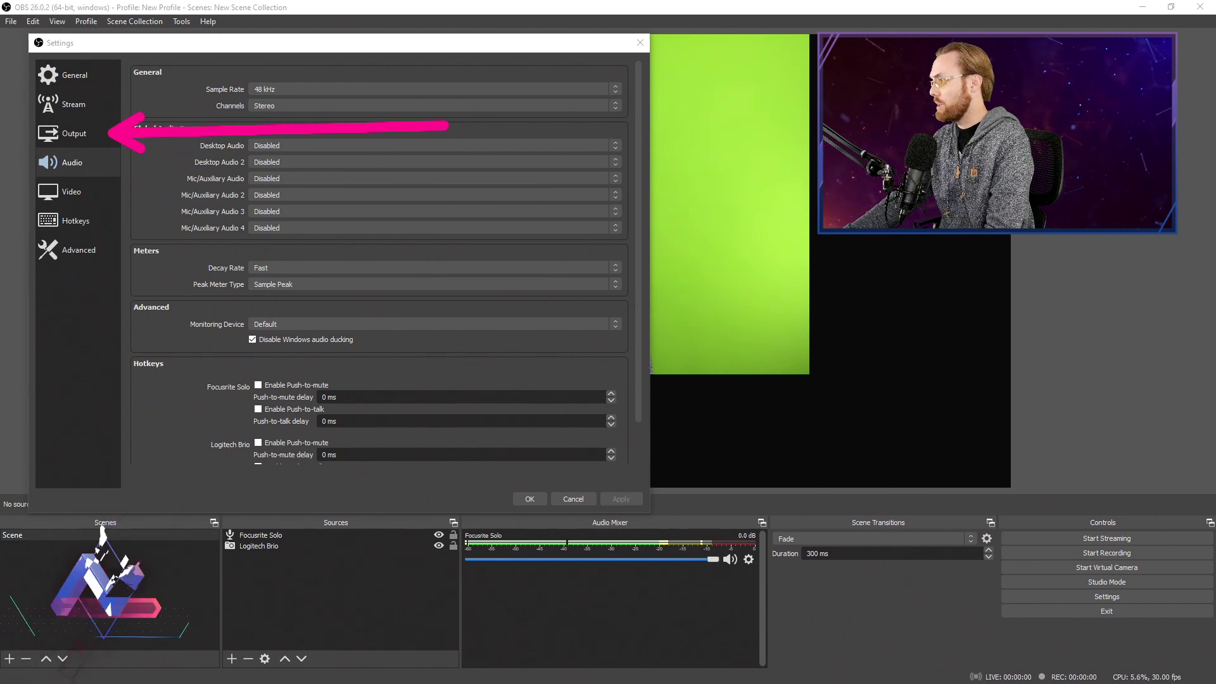
click(103, 139)
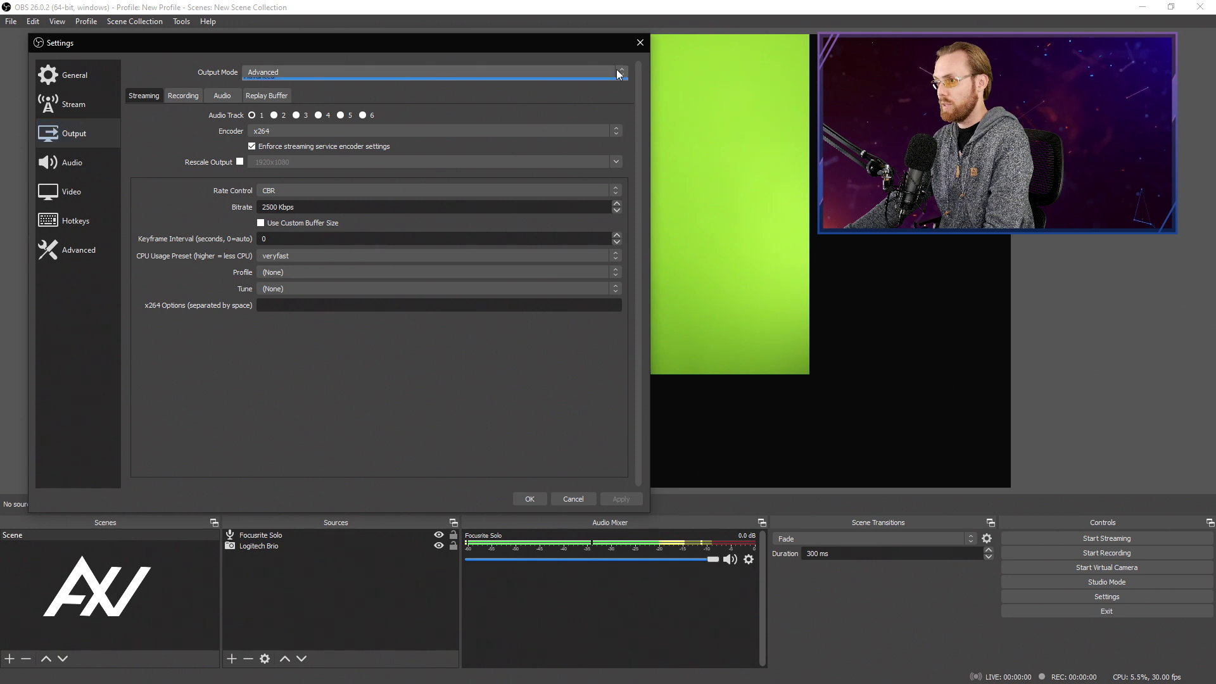
click(475, 72)
click(477, 82)
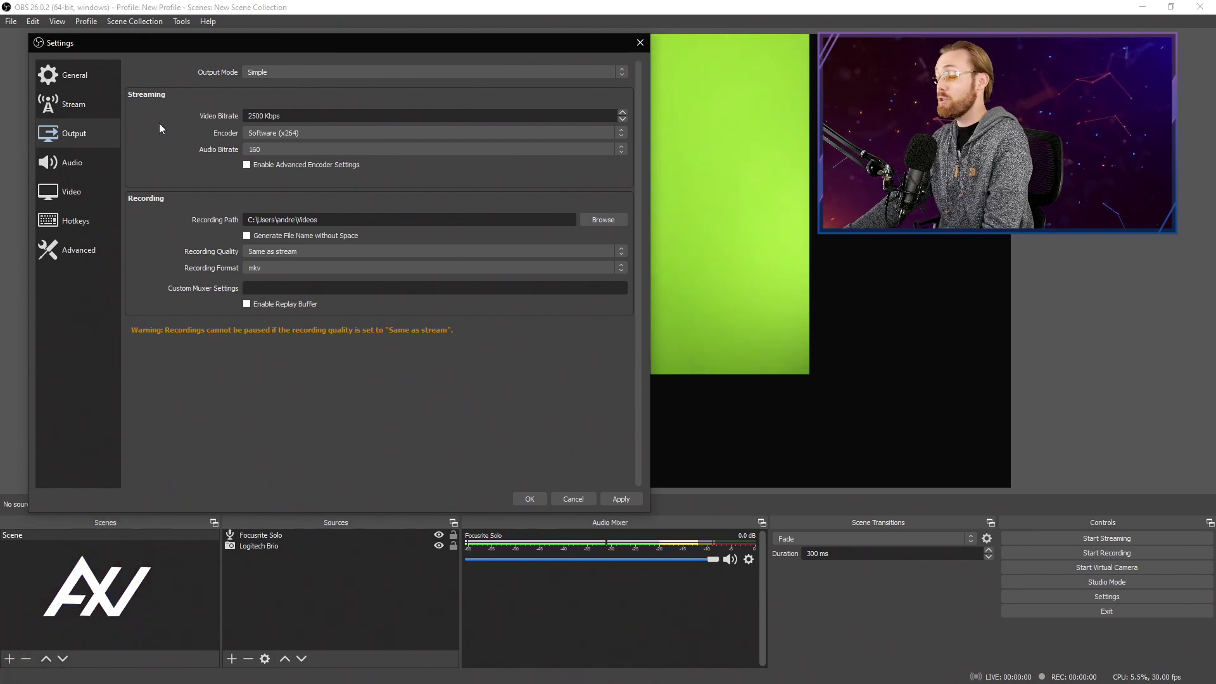
click(342, 72)
click(340, 90)
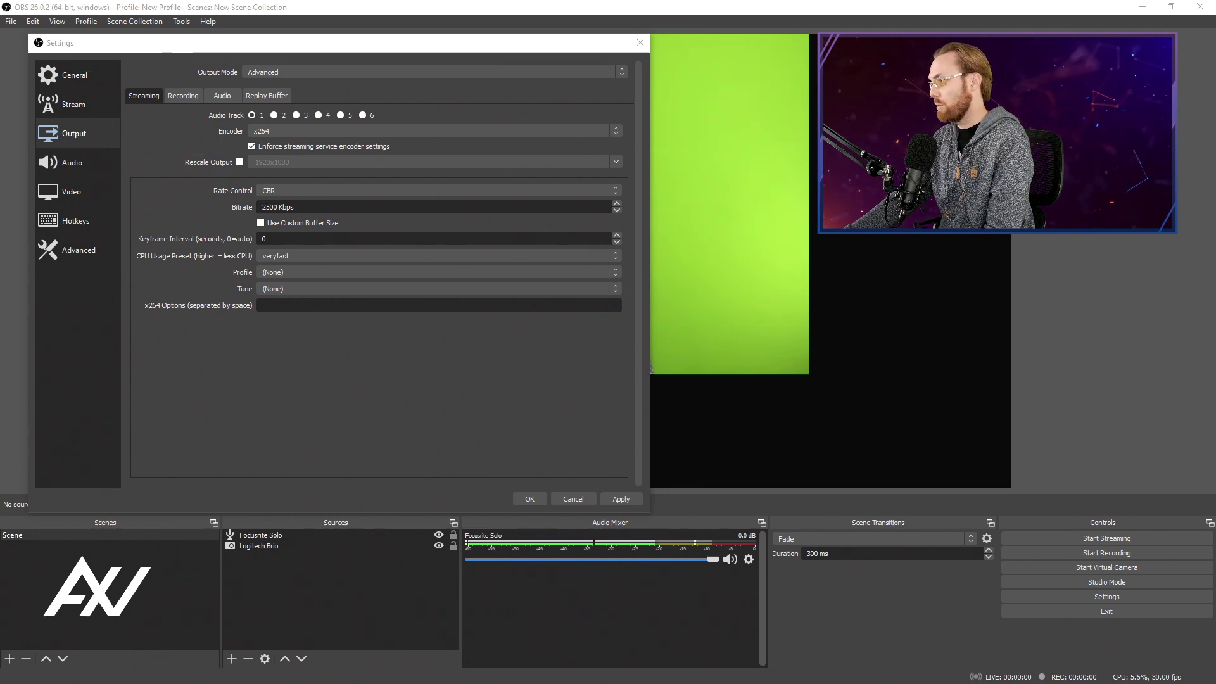
- Set the recording path to the OBS TEST folder on New Volume (D:)
click(185, 99)
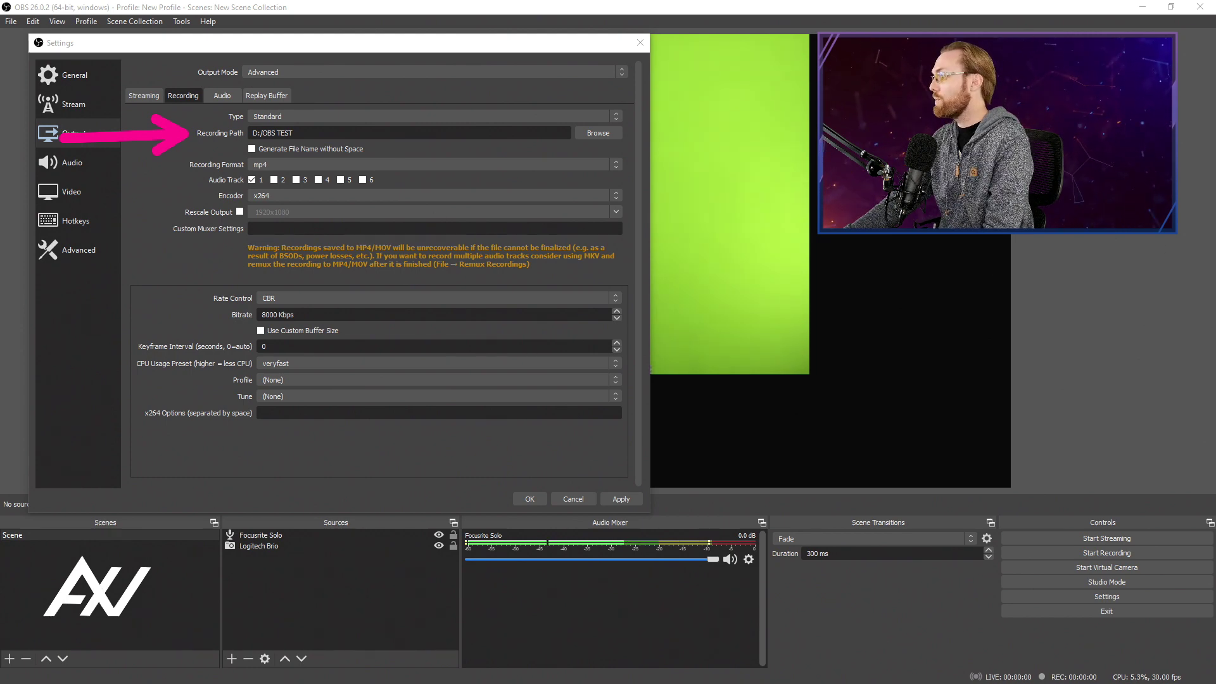
click(613, 136)
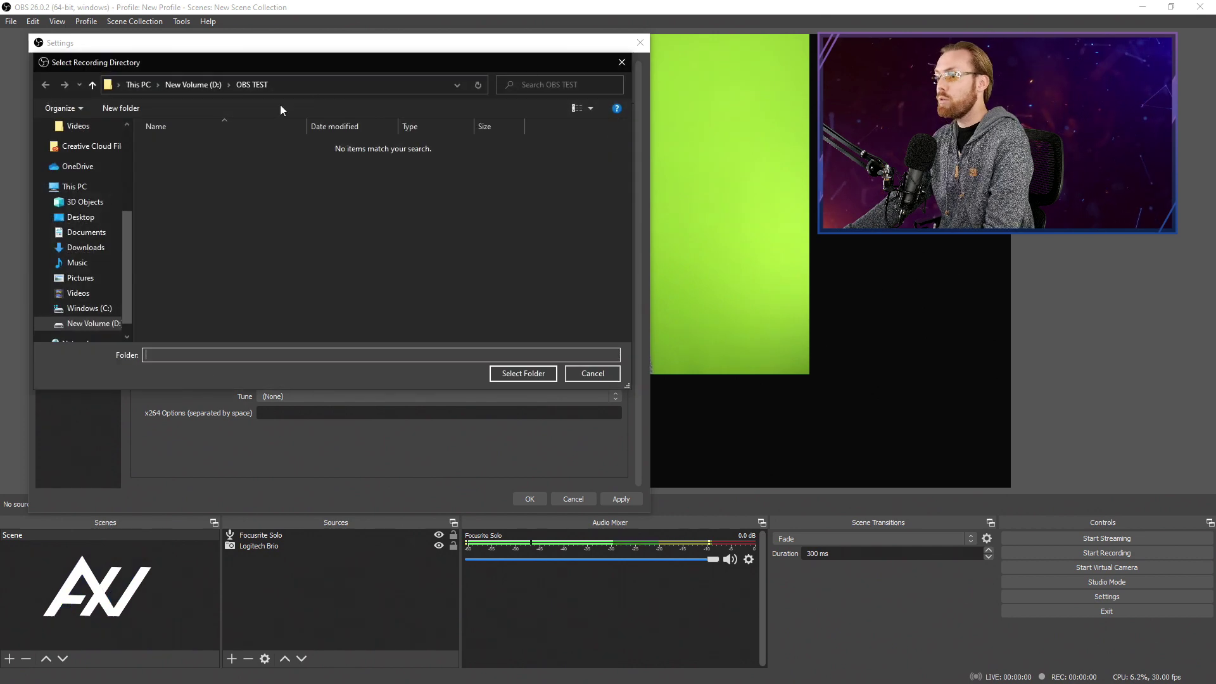
click(208, 87)
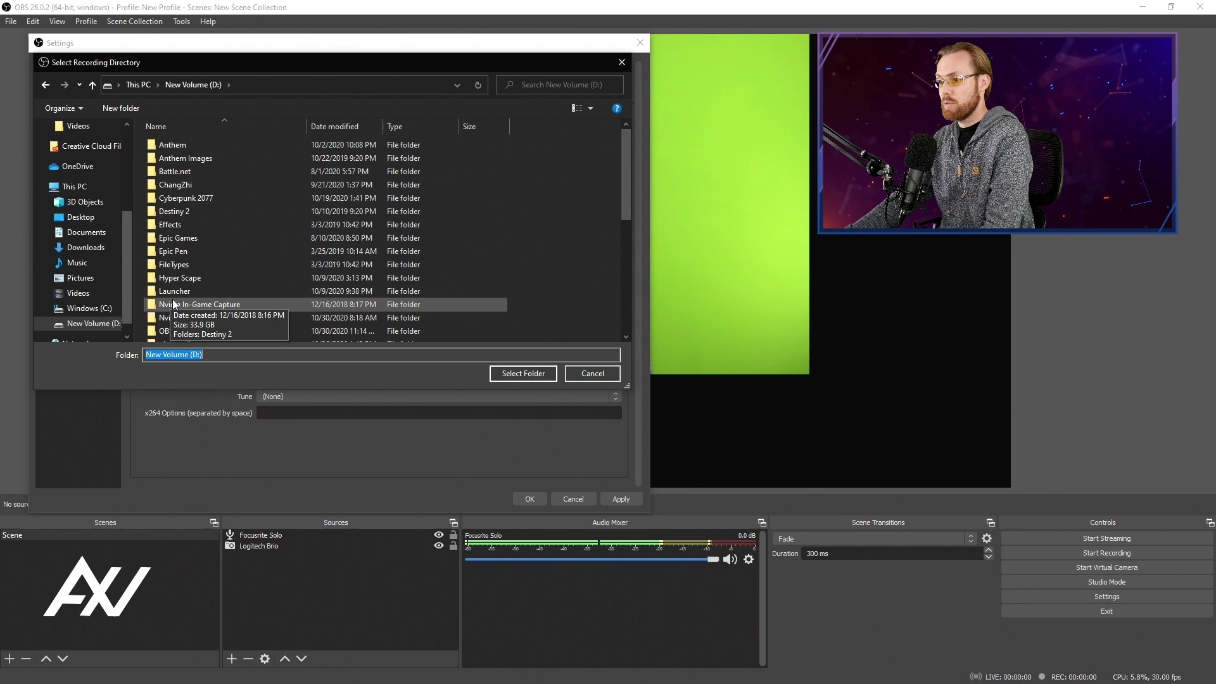
click(189, 332)
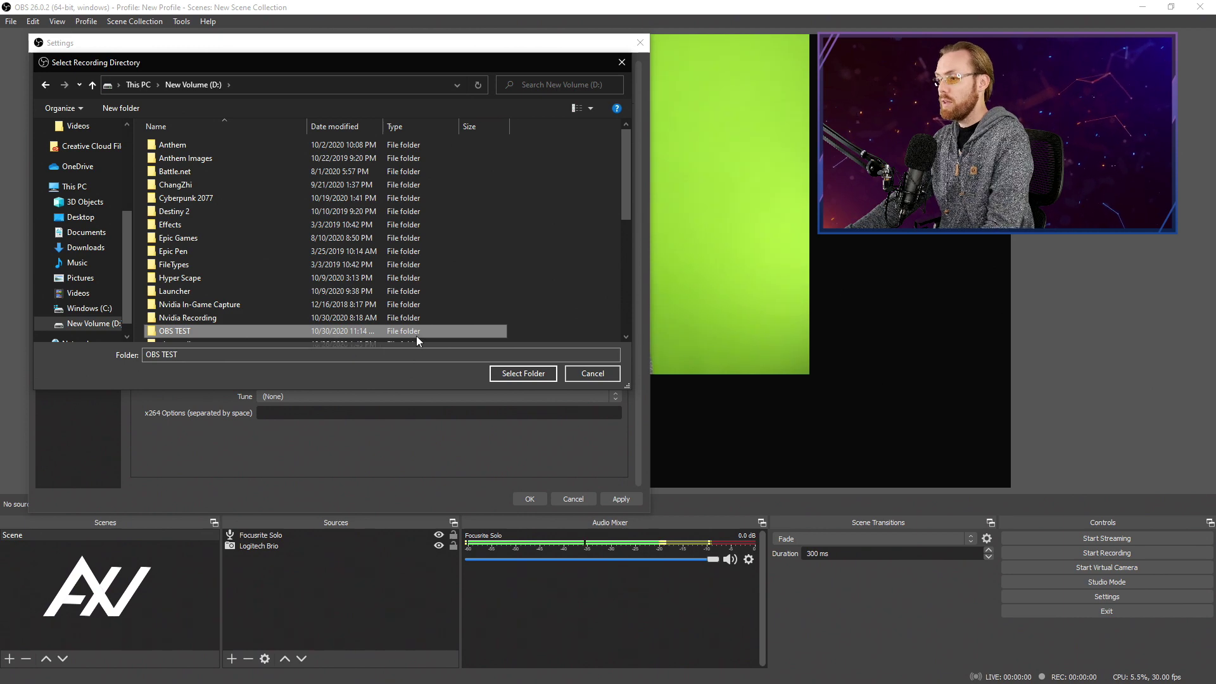
click(540, 375)
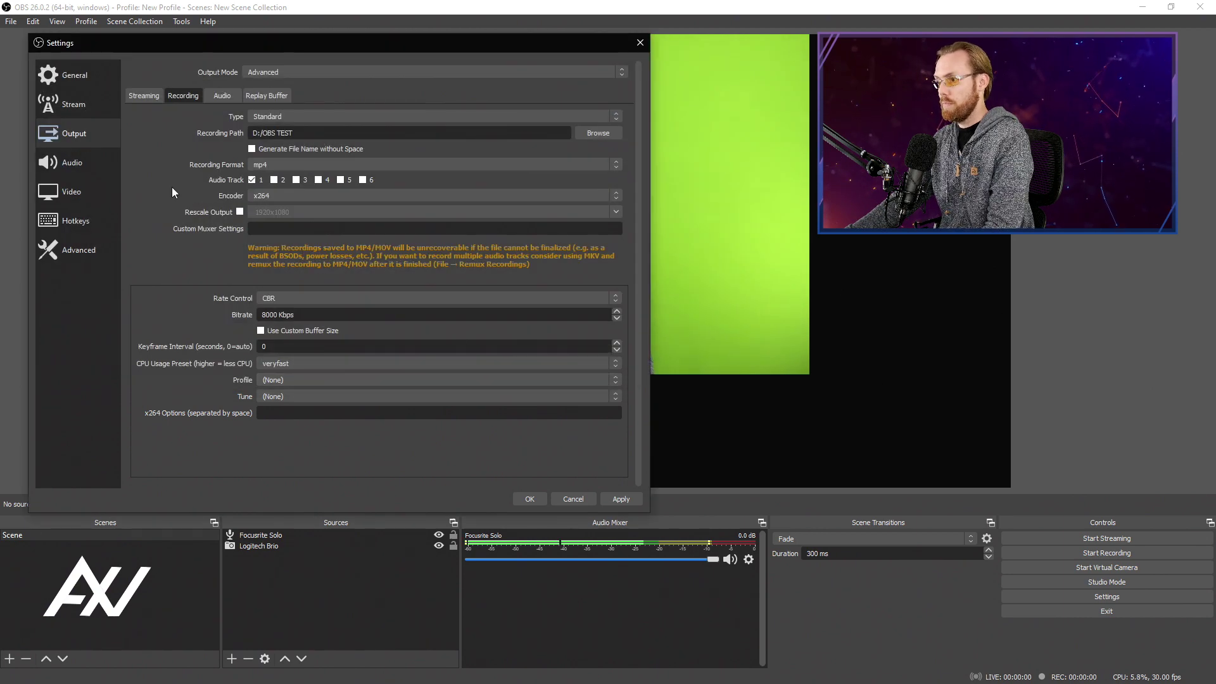
click(716, 109)
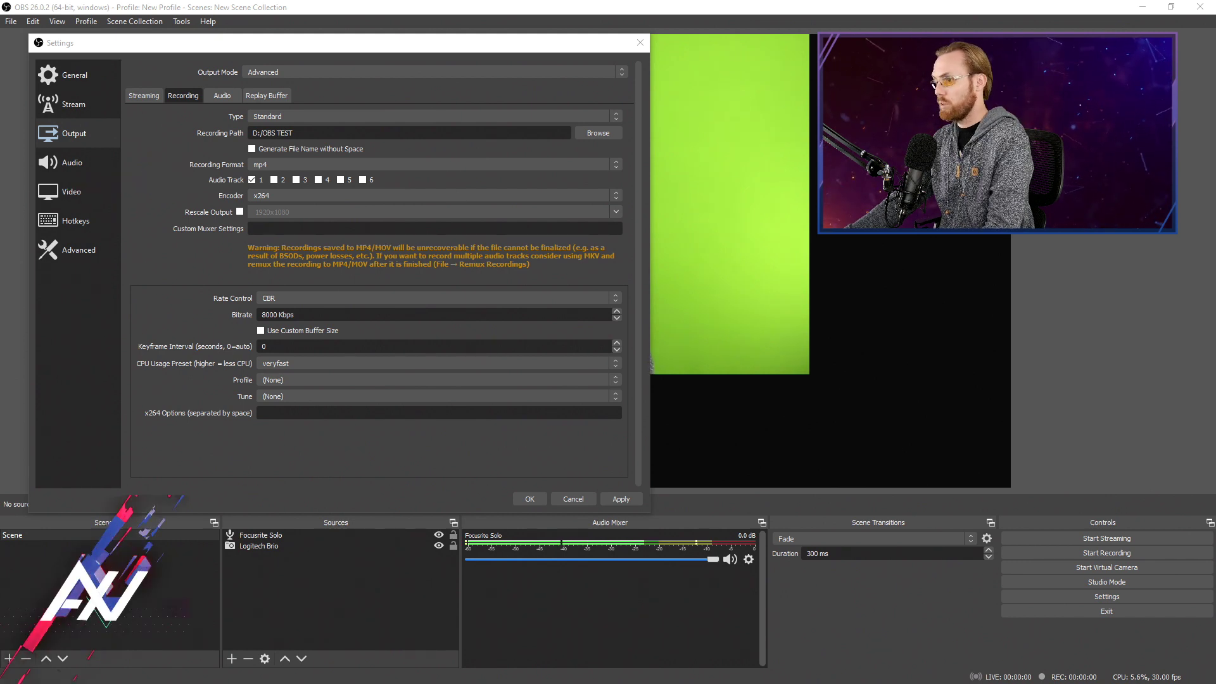
click(617, 165)
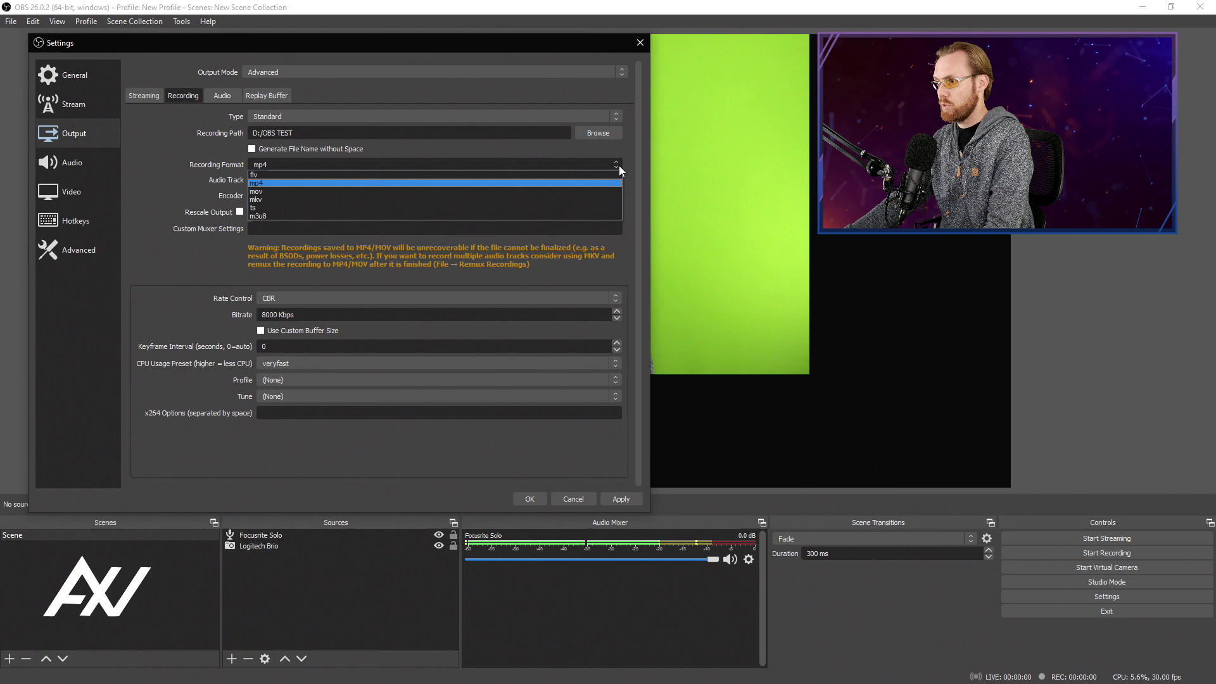
click(503, 182)
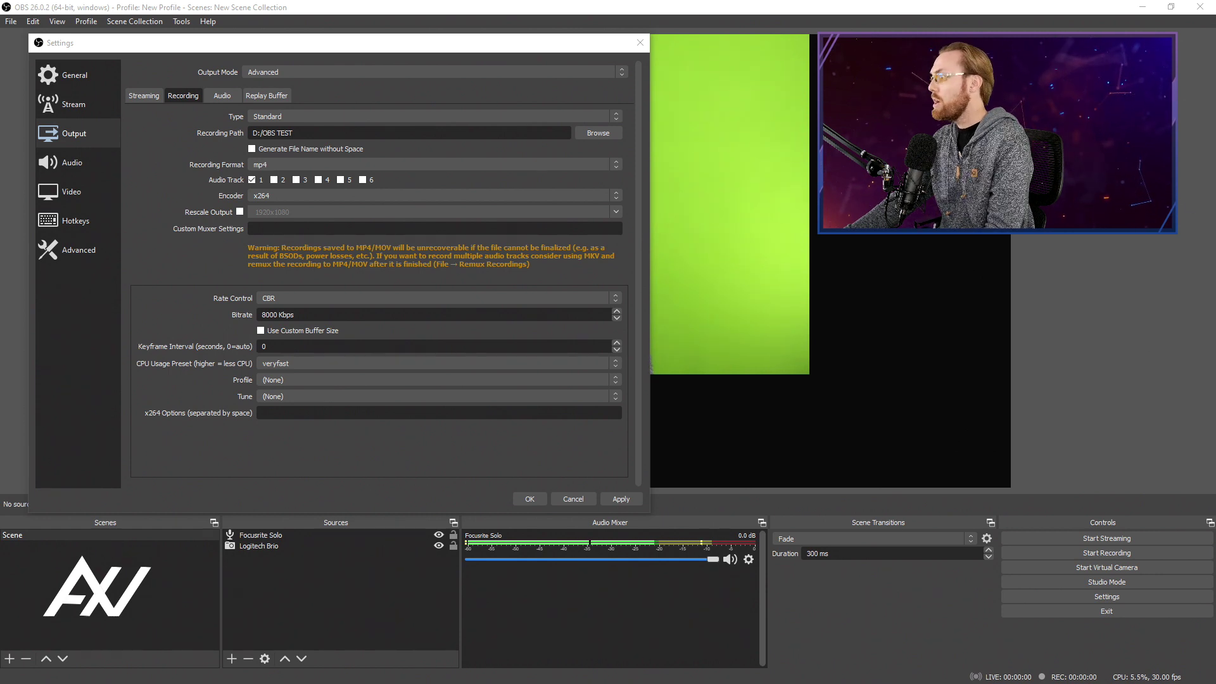
- Compare x264 and NVIDIA NVENC H.264 (new) in the recording Encoder list, keeping x264 for now
click(616, 196)
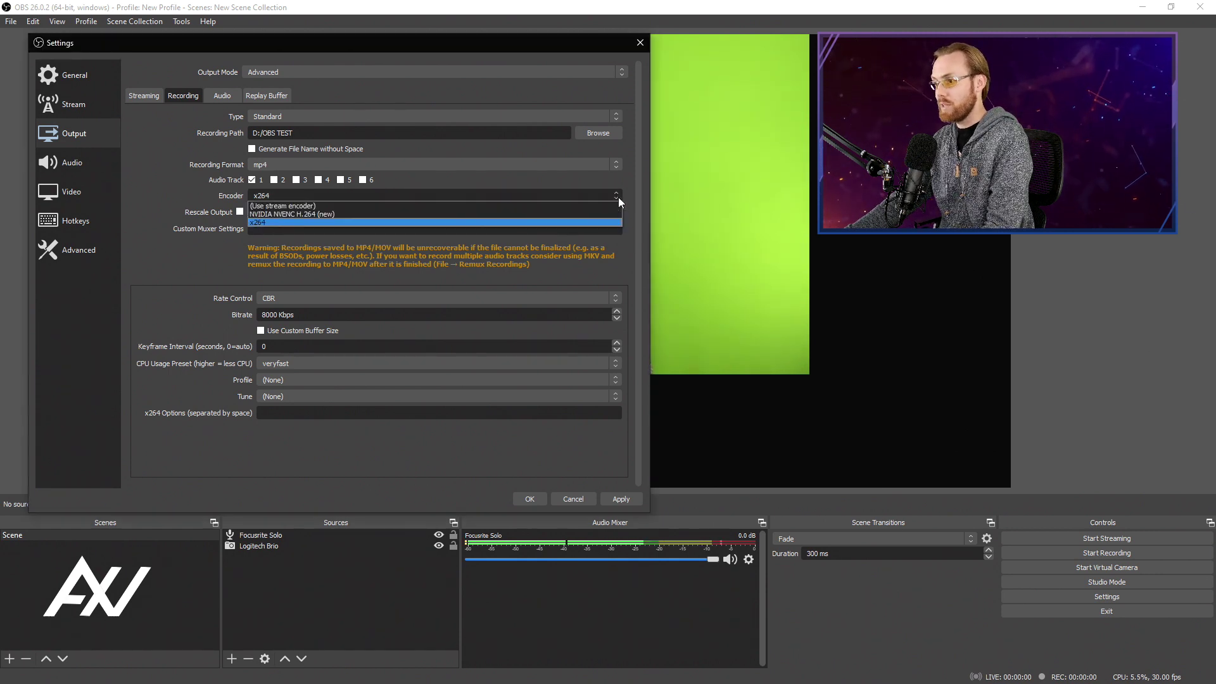
click(595, 221)
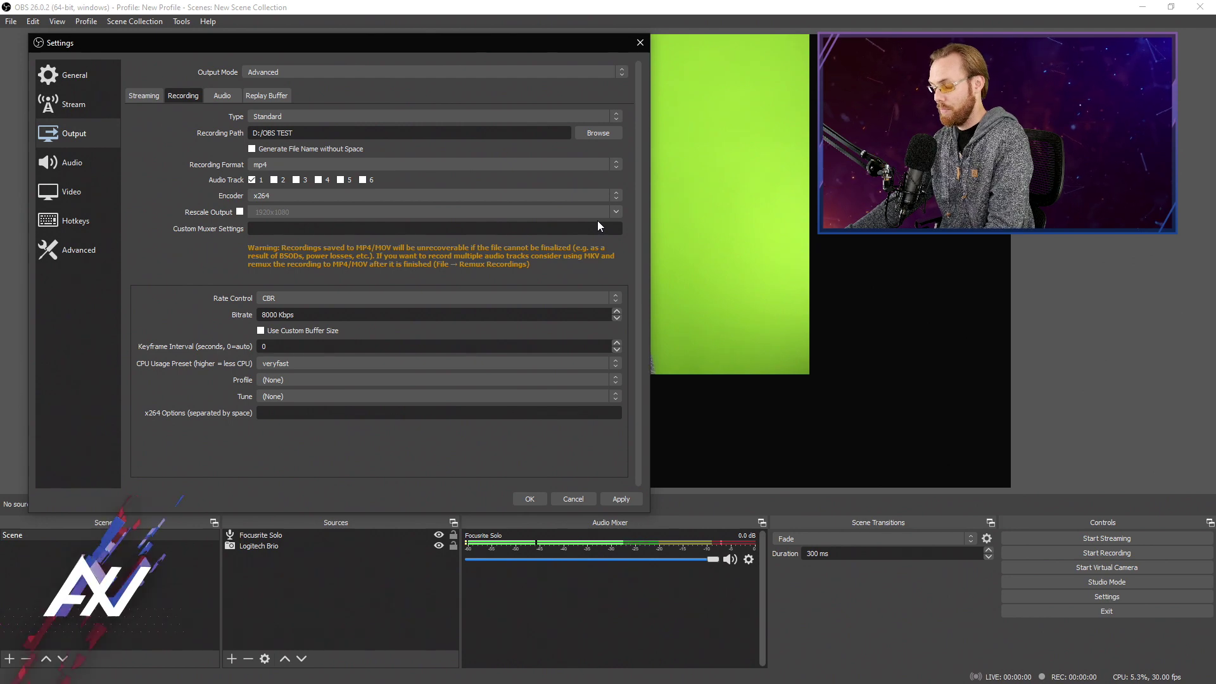
click(617, 195)
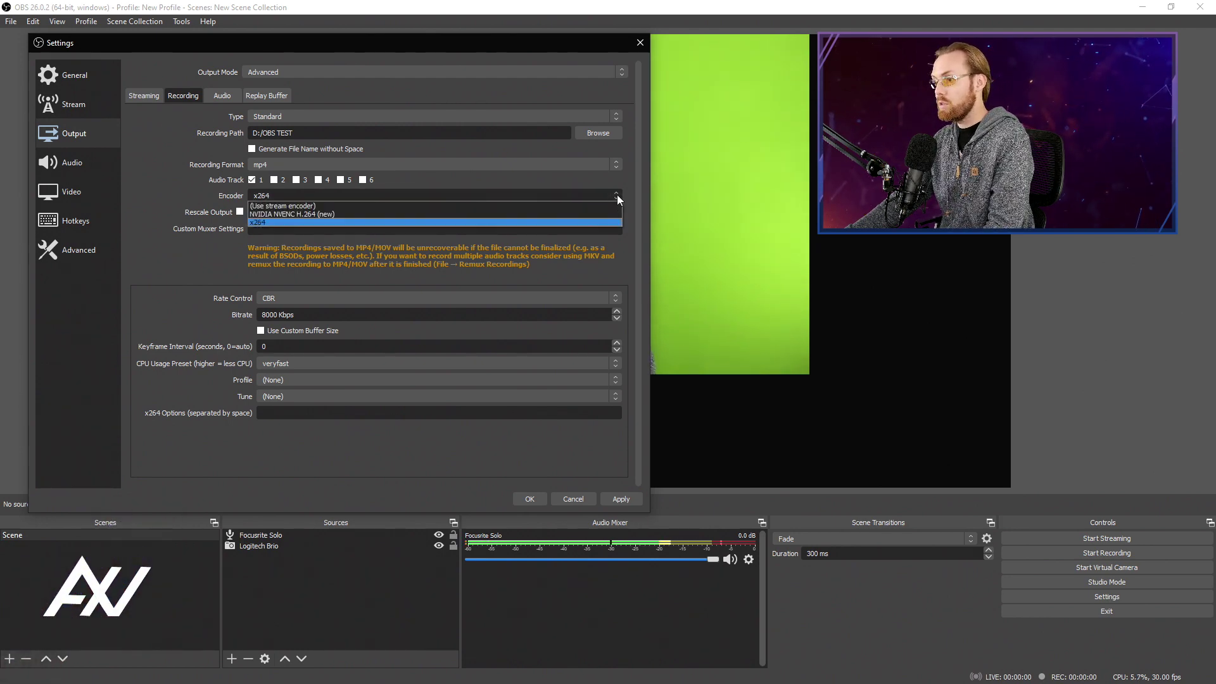
click(496, 222)
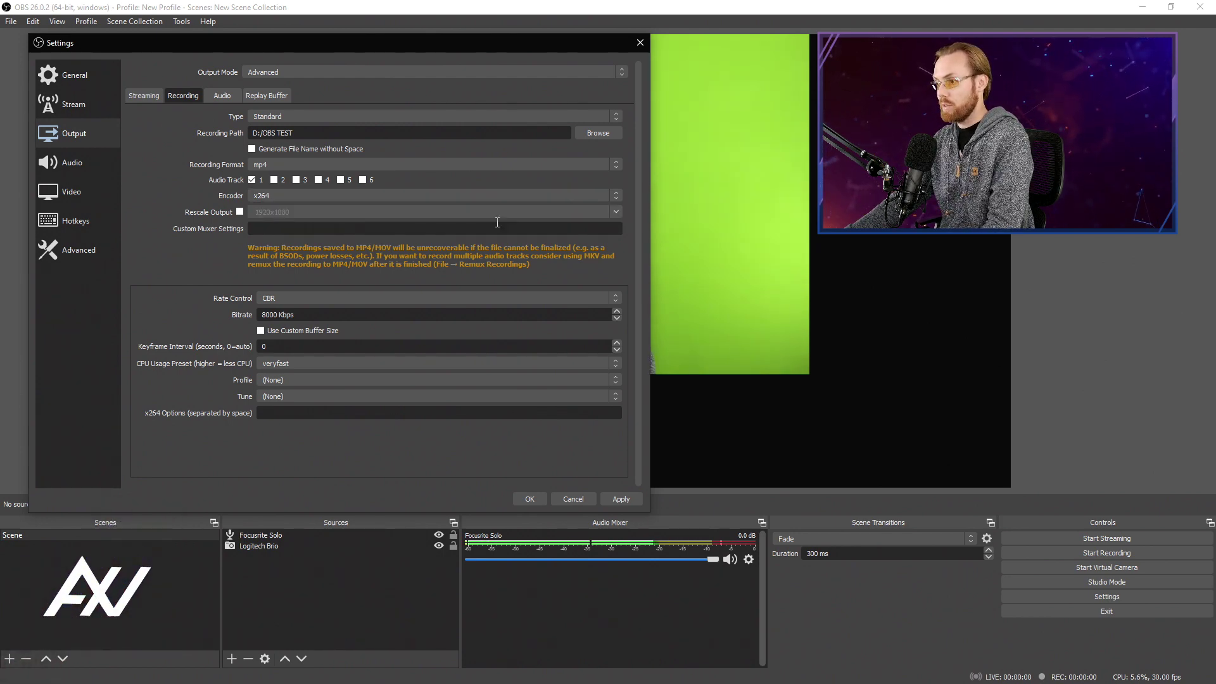
click(515, 193)
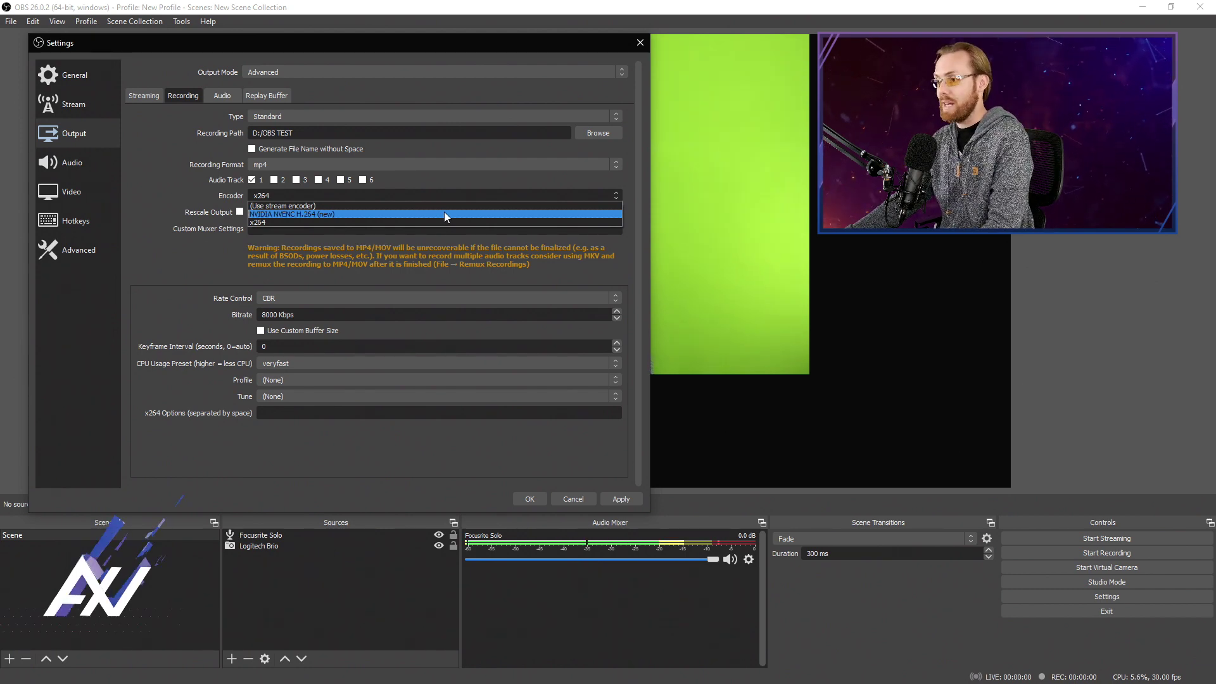
- Select NVIDIA NVENC H.264 (new) as the recording encoder
click(444, 215)
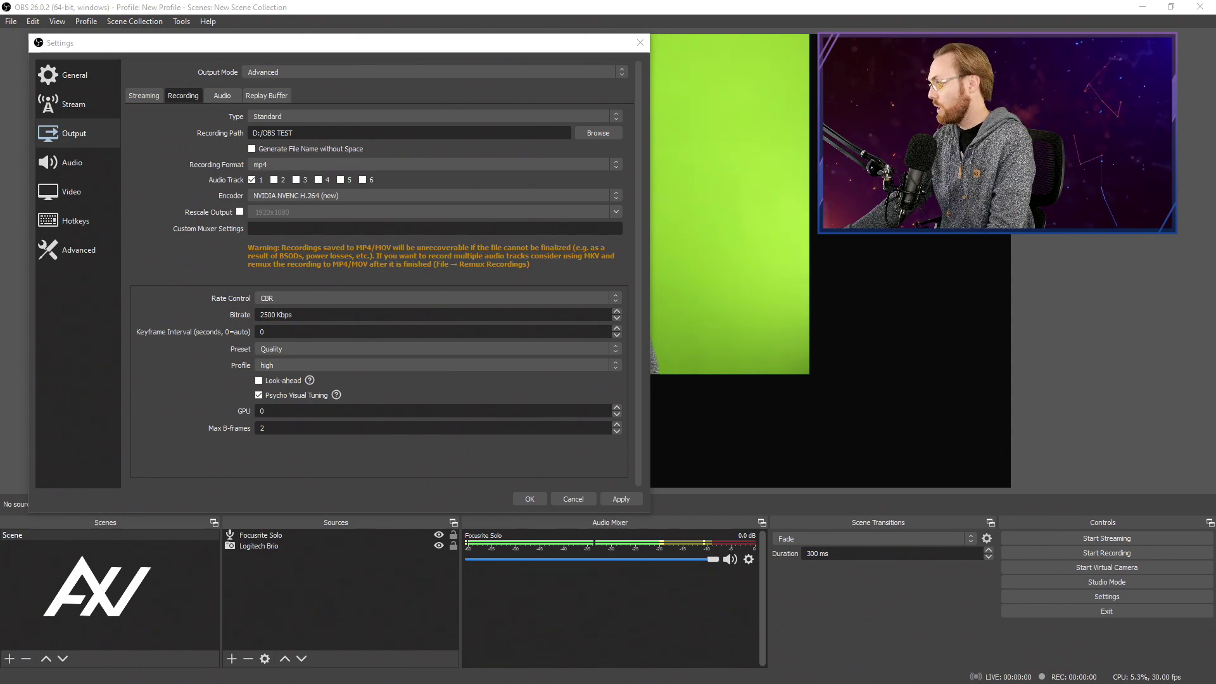
- Bring the Chrome window in front of OBS and maximize it
key(alt+Tab)
drag(751, 480, 393, 35)
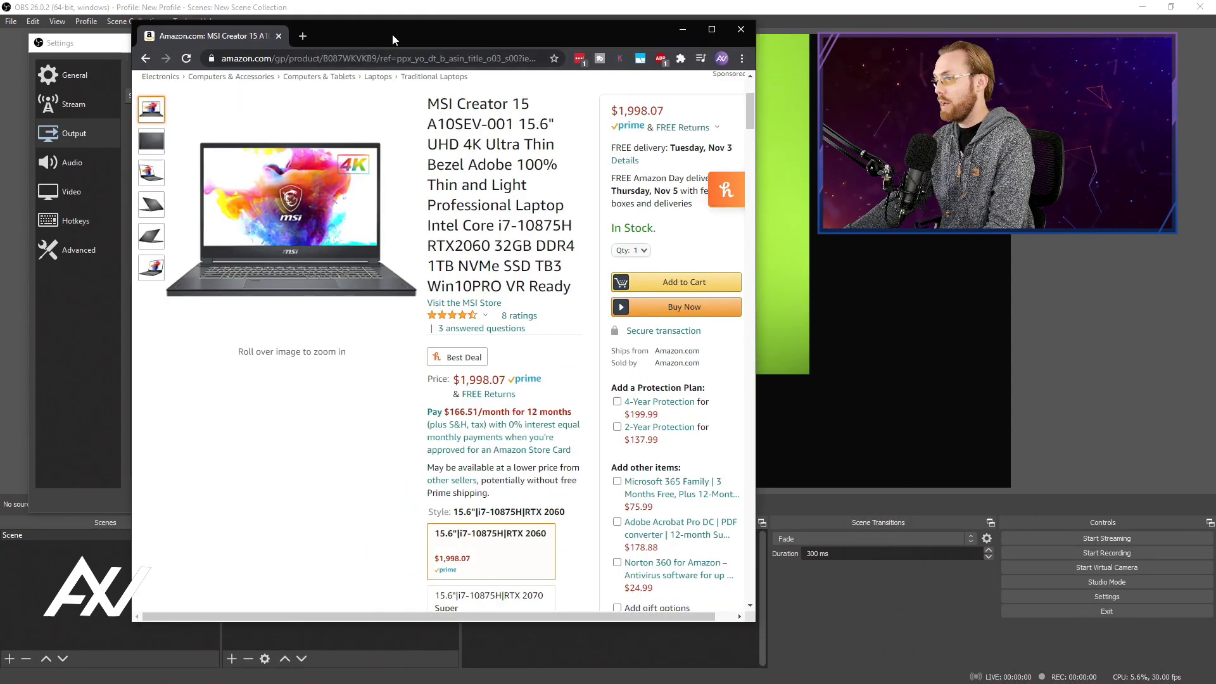
click(712, 29)
- Browse the MSI Creator 15 Amazon page and display its third product photo
mouse_move(272, 165)
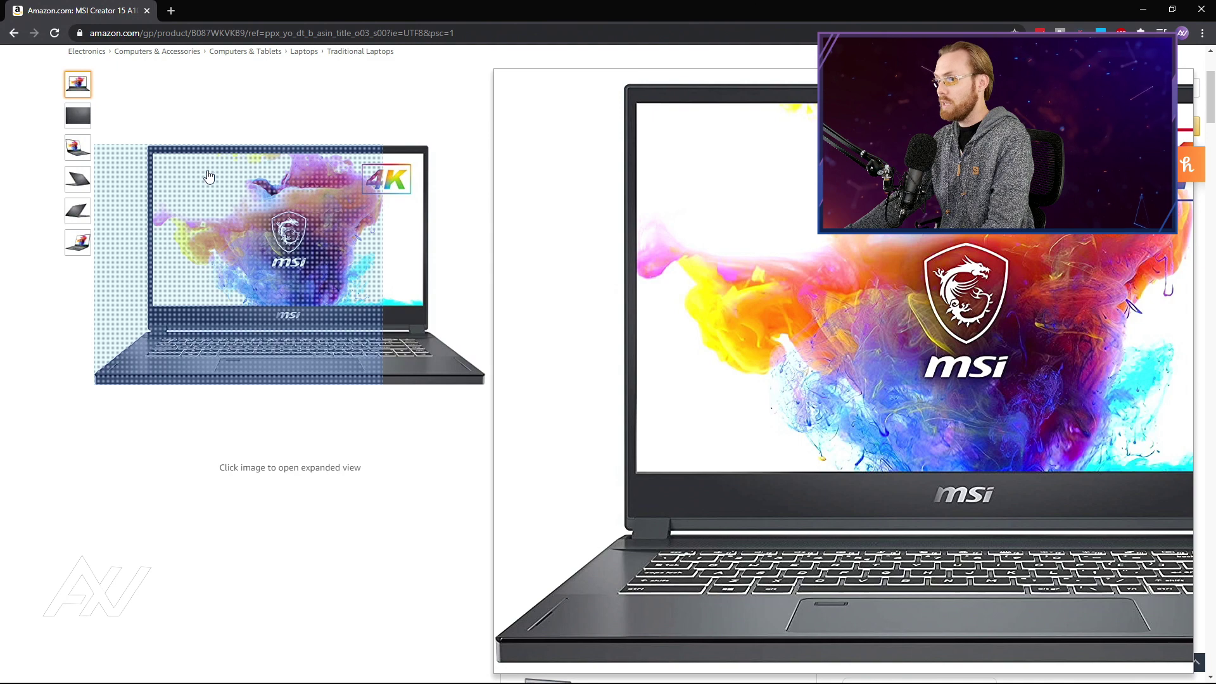
mouse_move(79, 147)
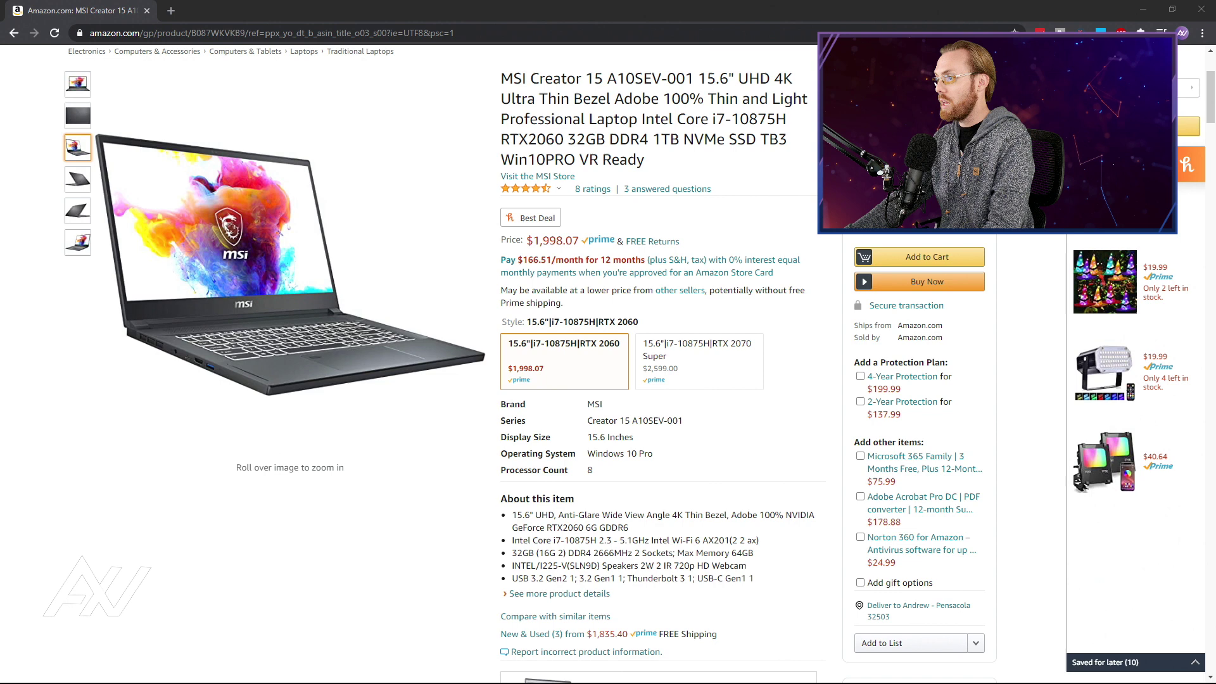
drag(408, 141, 488, 145)
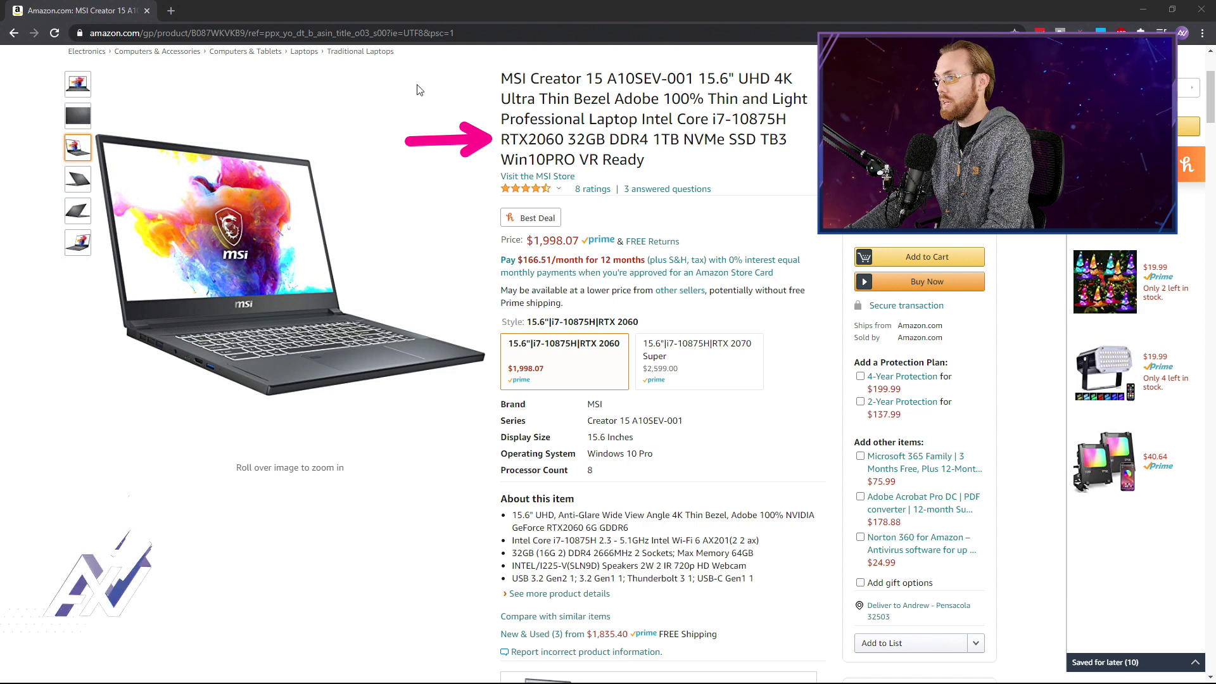
drag(412, 83, 486, 85)
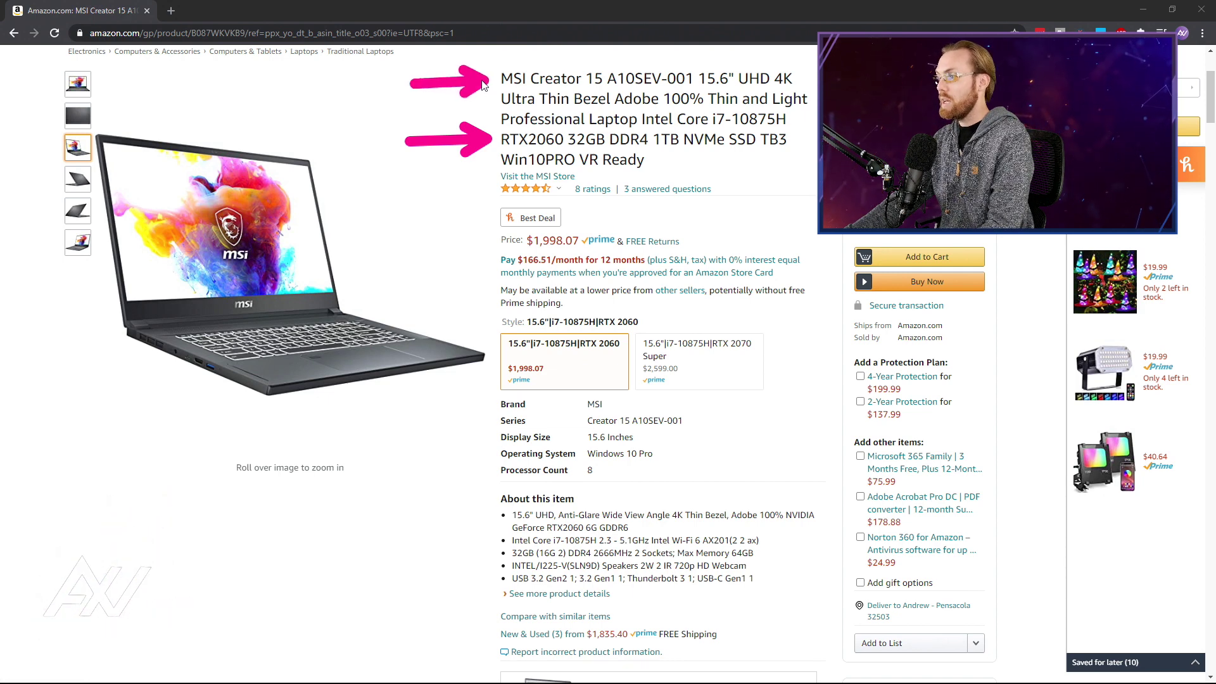
drag(689, 243, 673, 166)
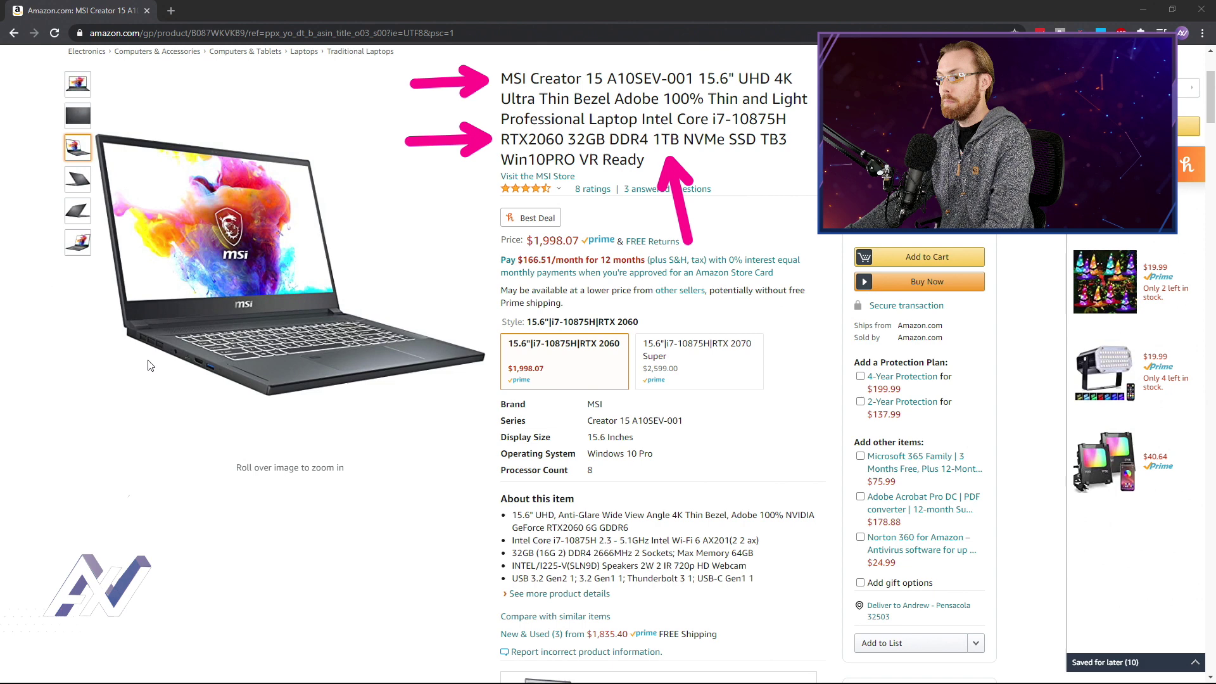
drag(83, 536, 136, 375)
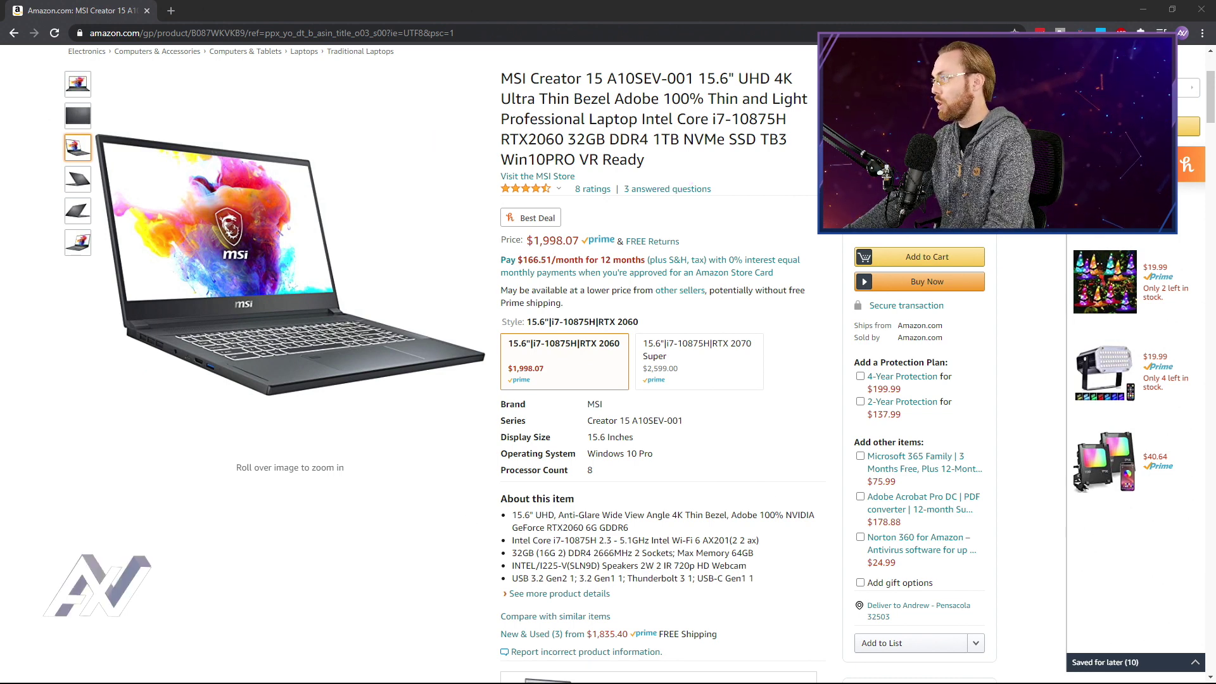
mouse_move(355, 154)
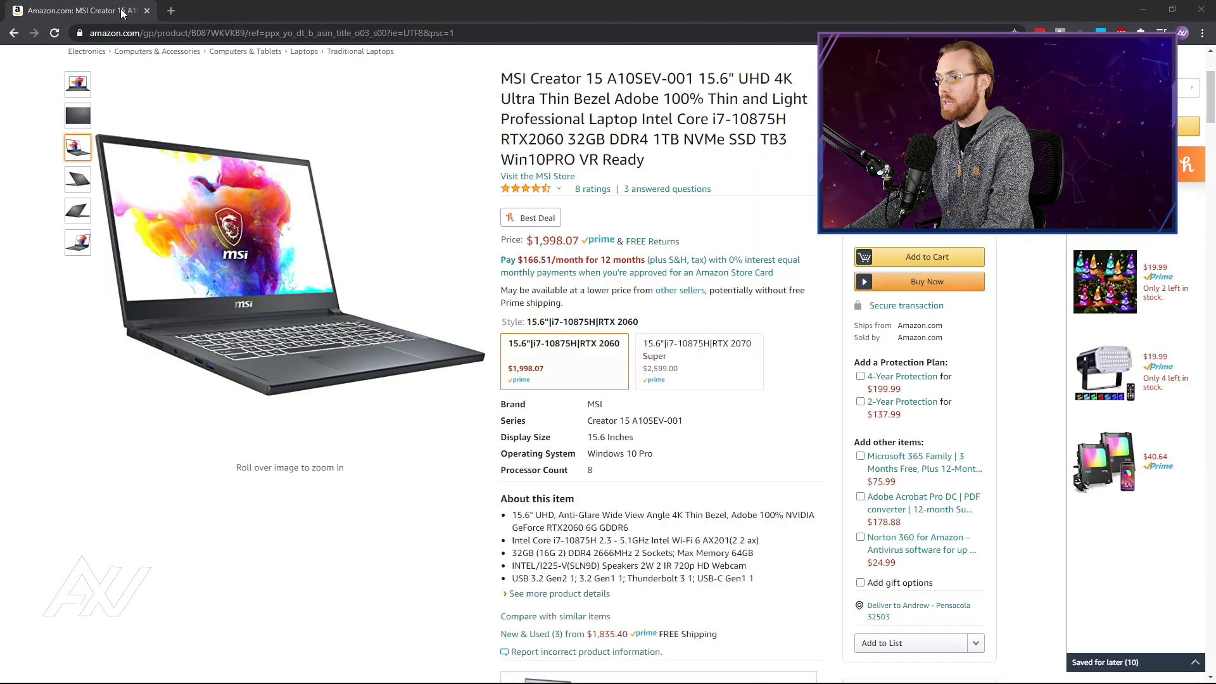
- Move the browser aside and keep Rate Control on CBR after briefly trying VBR
drag(108, 10, 1215, 203)
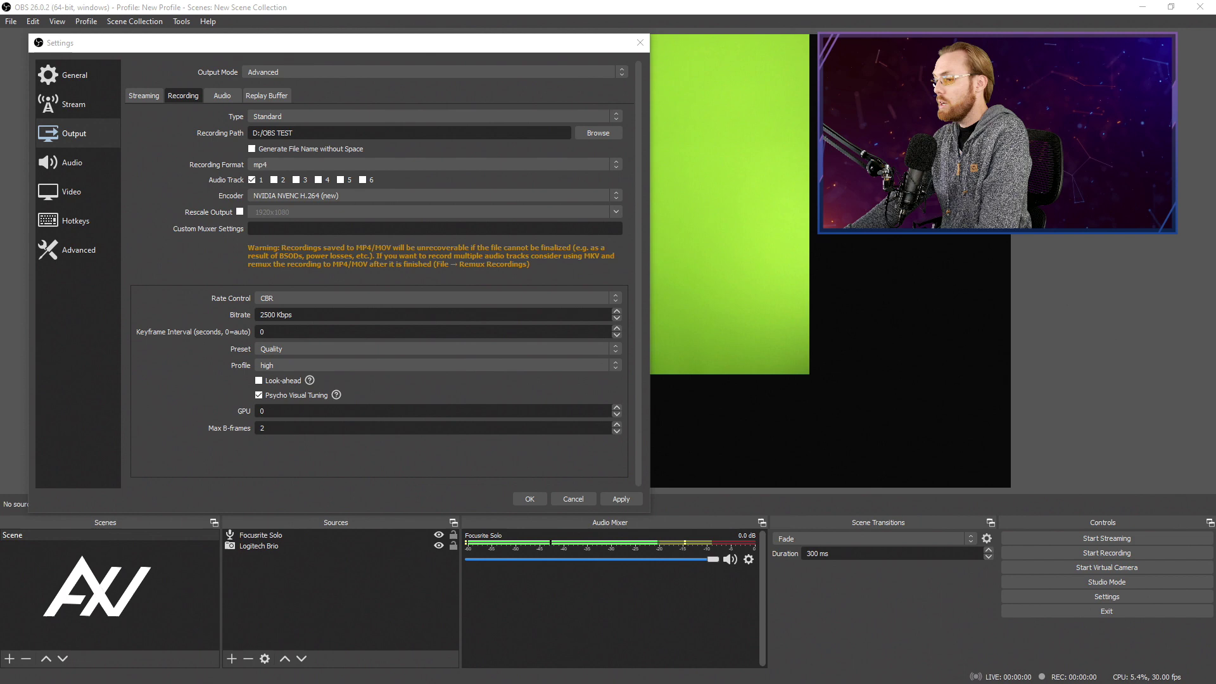
click(613, 299)
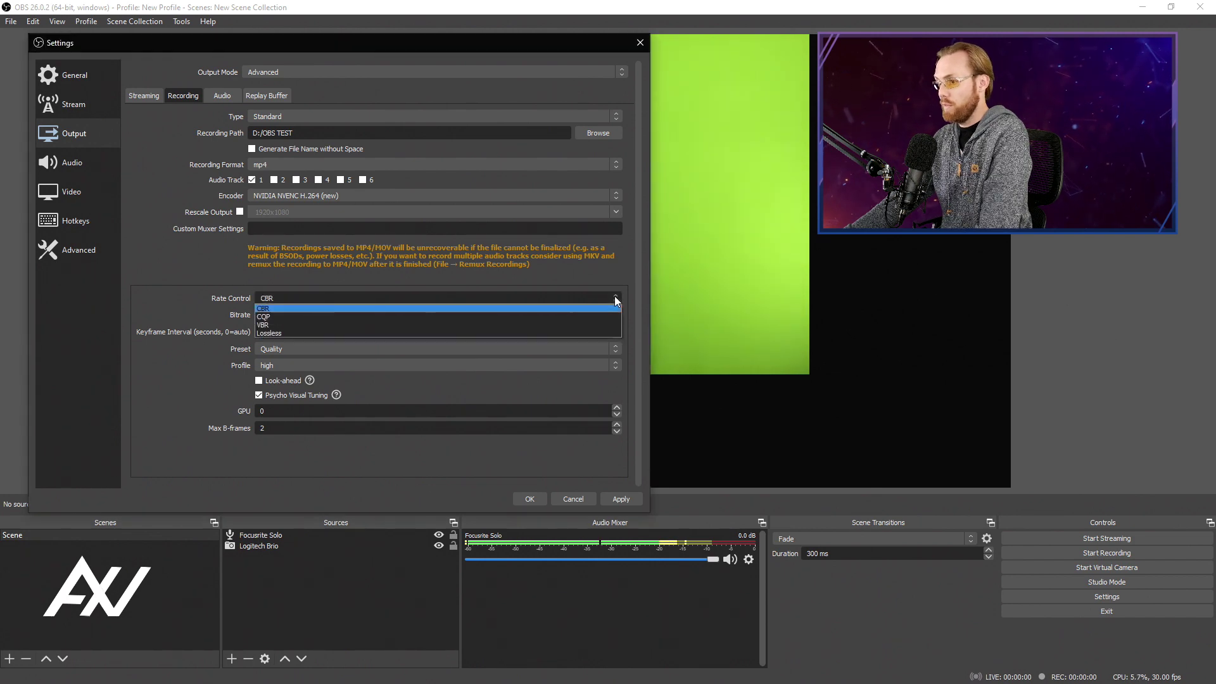
click(557, 324)
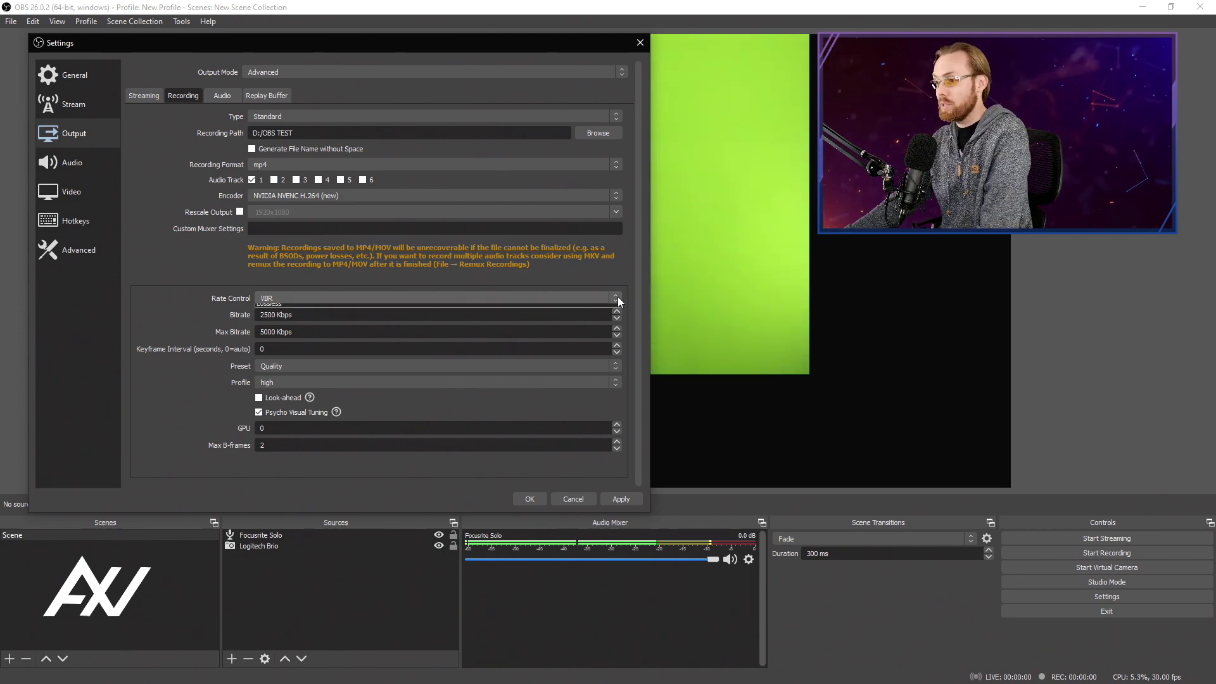
click(618, 298)
click(565, 309)
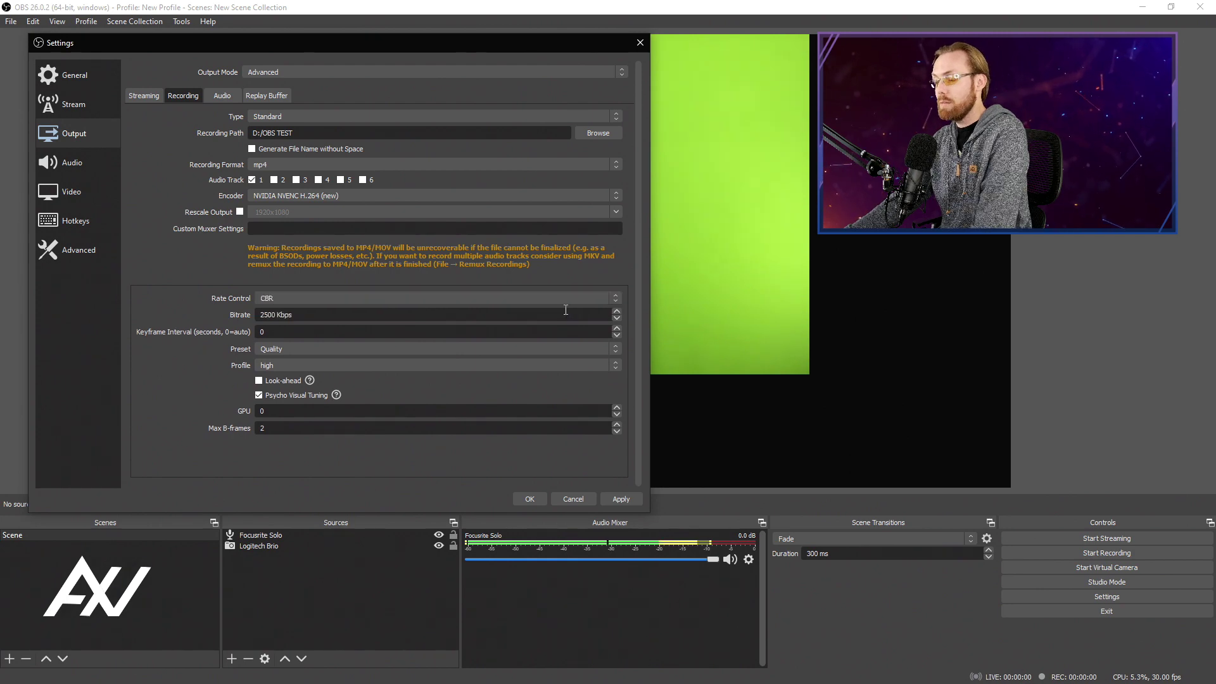
- Set the NVENC recording bitrate to 16000 Kbps
click(452, 529)
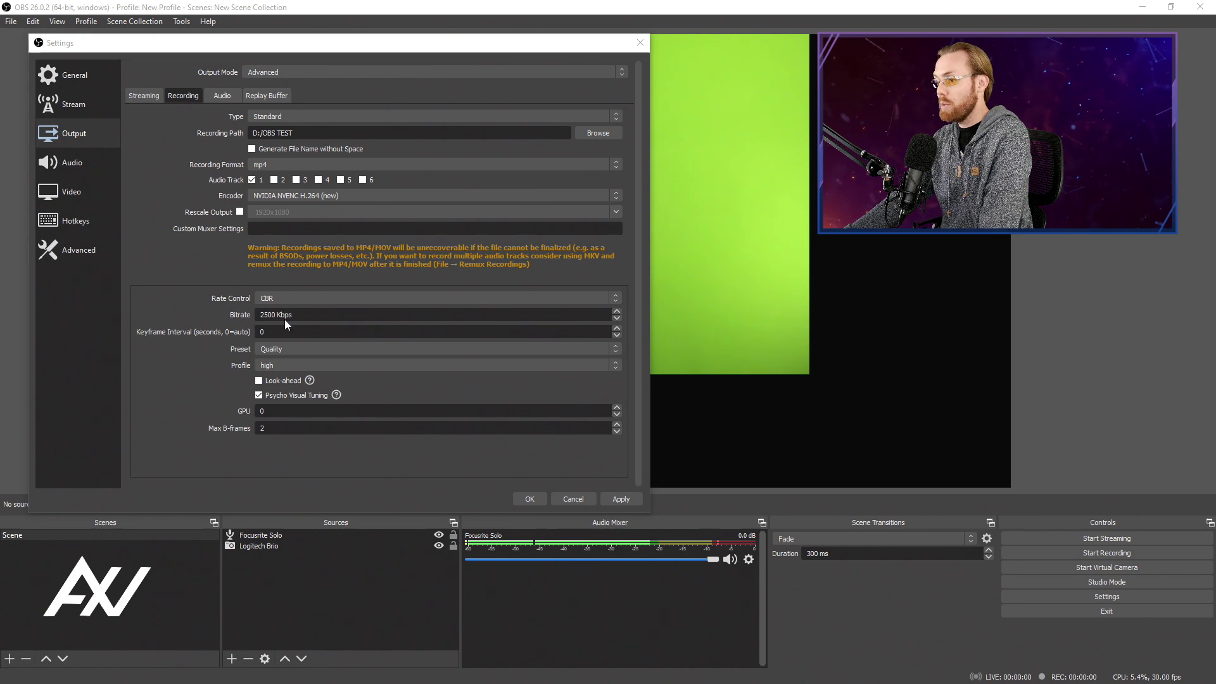
drag(276, 314, 264, 315)
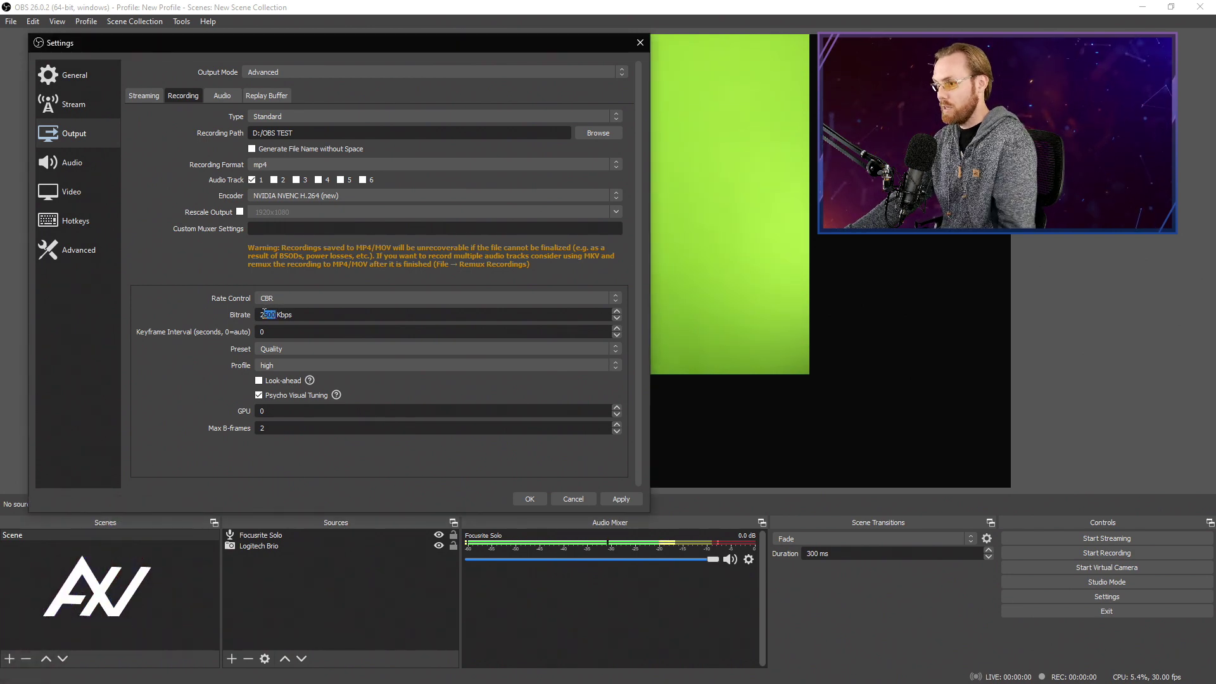
text(16000)
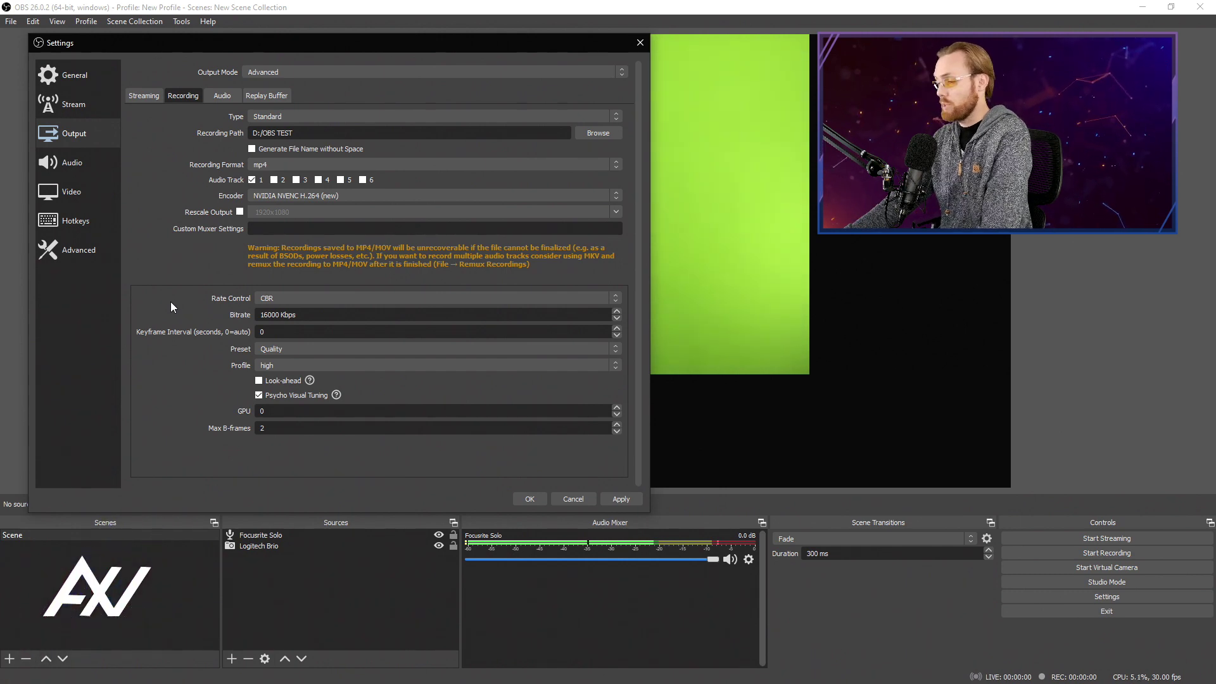
drag(280, 314, 254, 316)
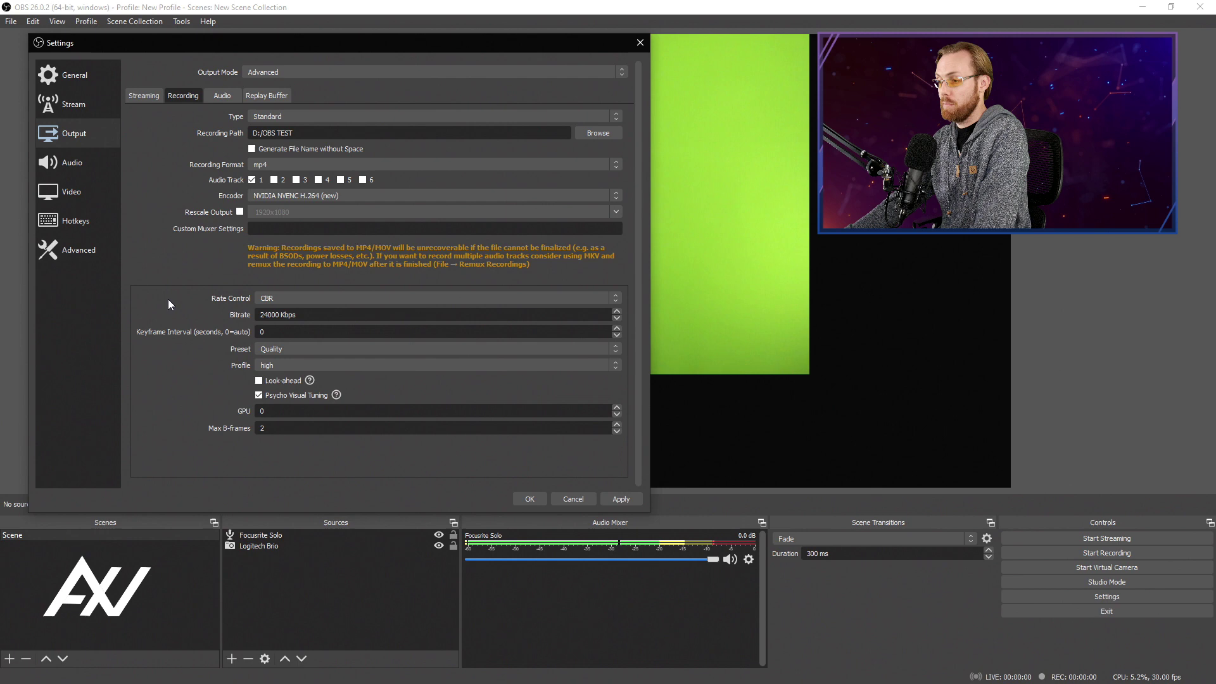
drag(279, 314, 265, 315)
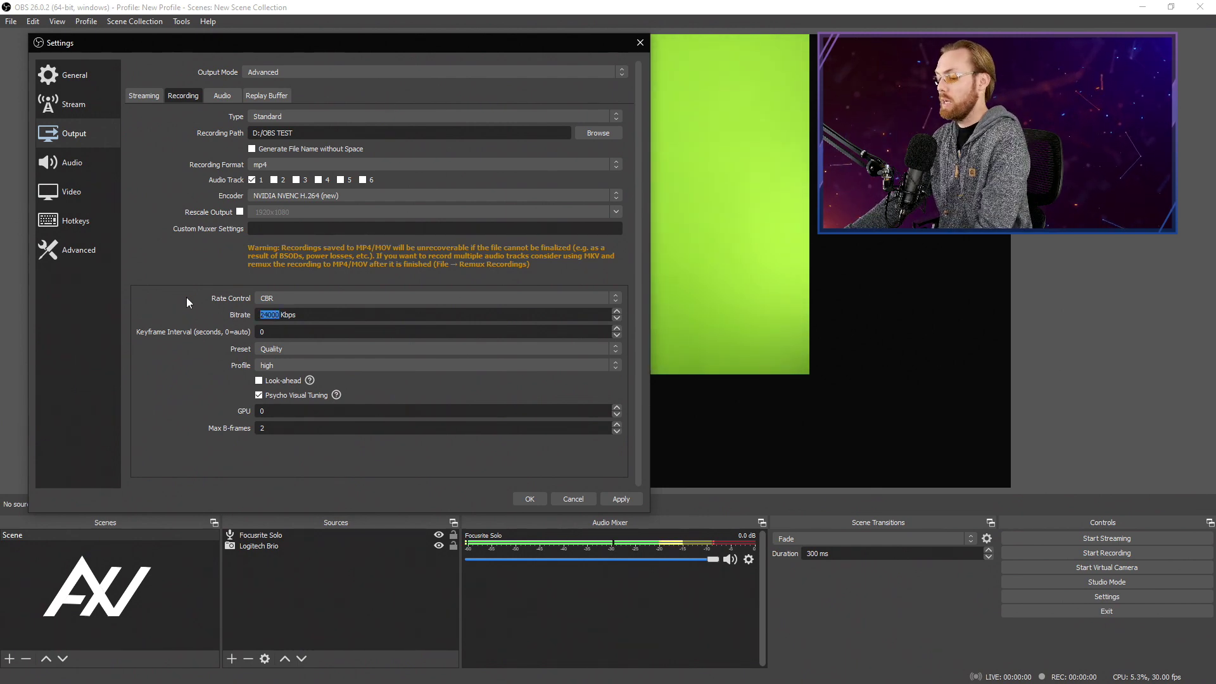
text(16000)
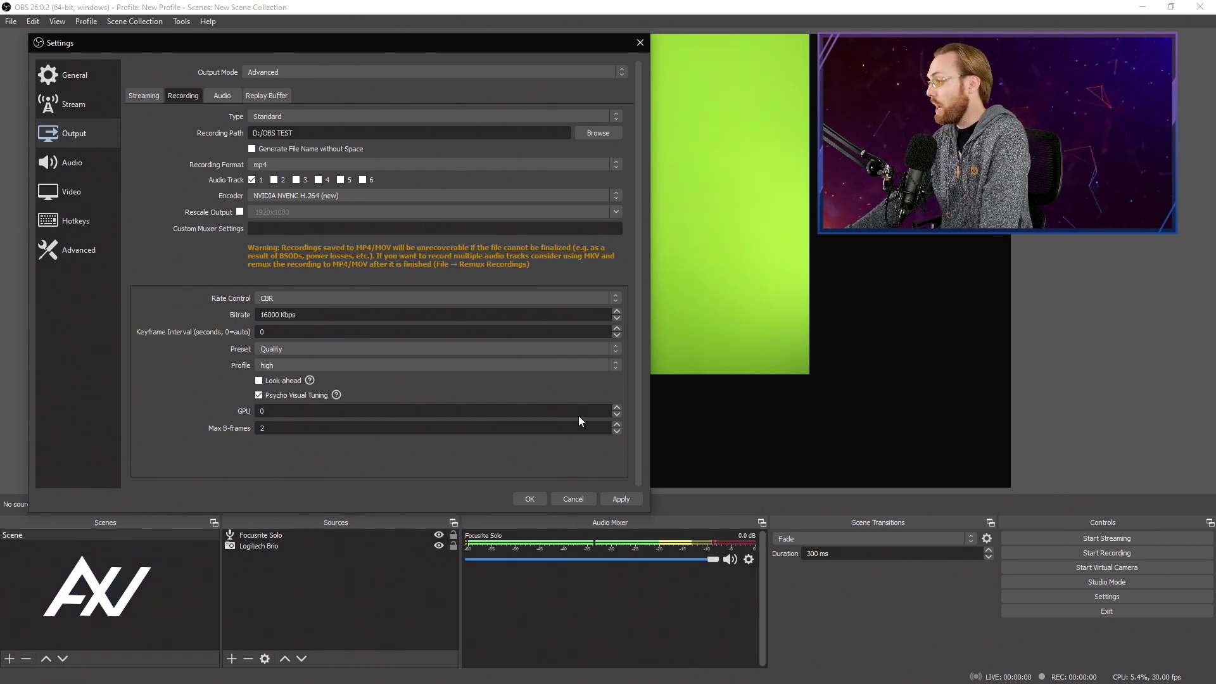
- Set the NVENC encoder preset to Max Quality
click(452, 540)
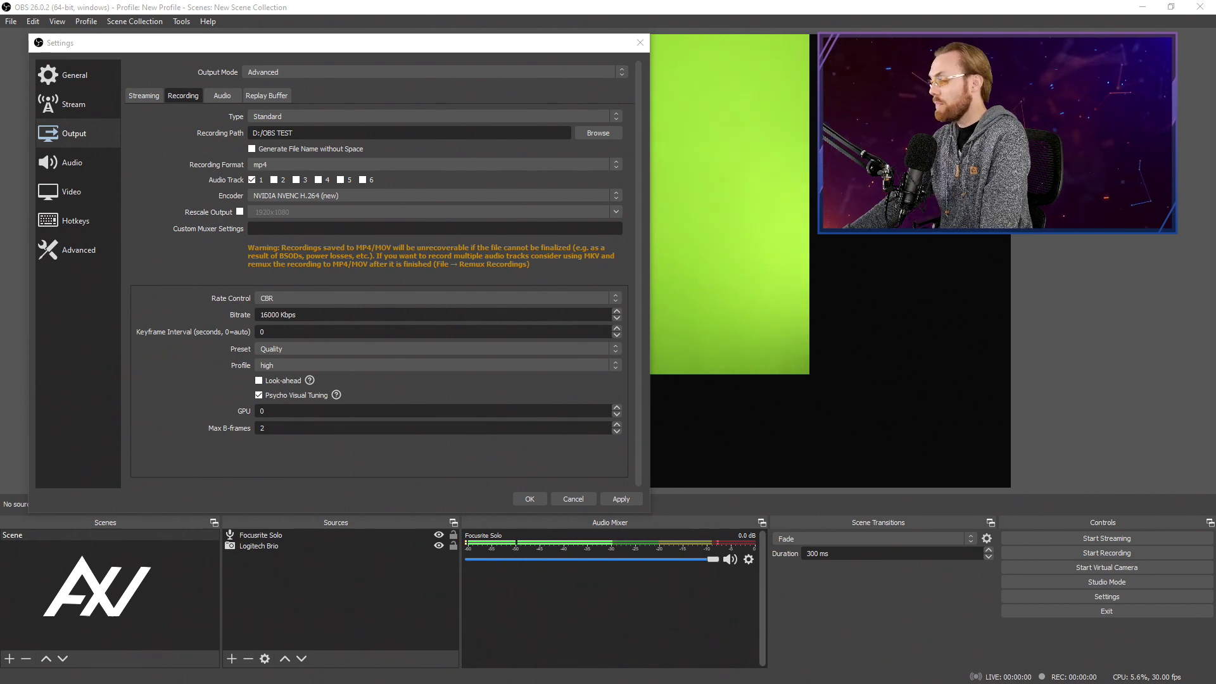
click(605, 348)
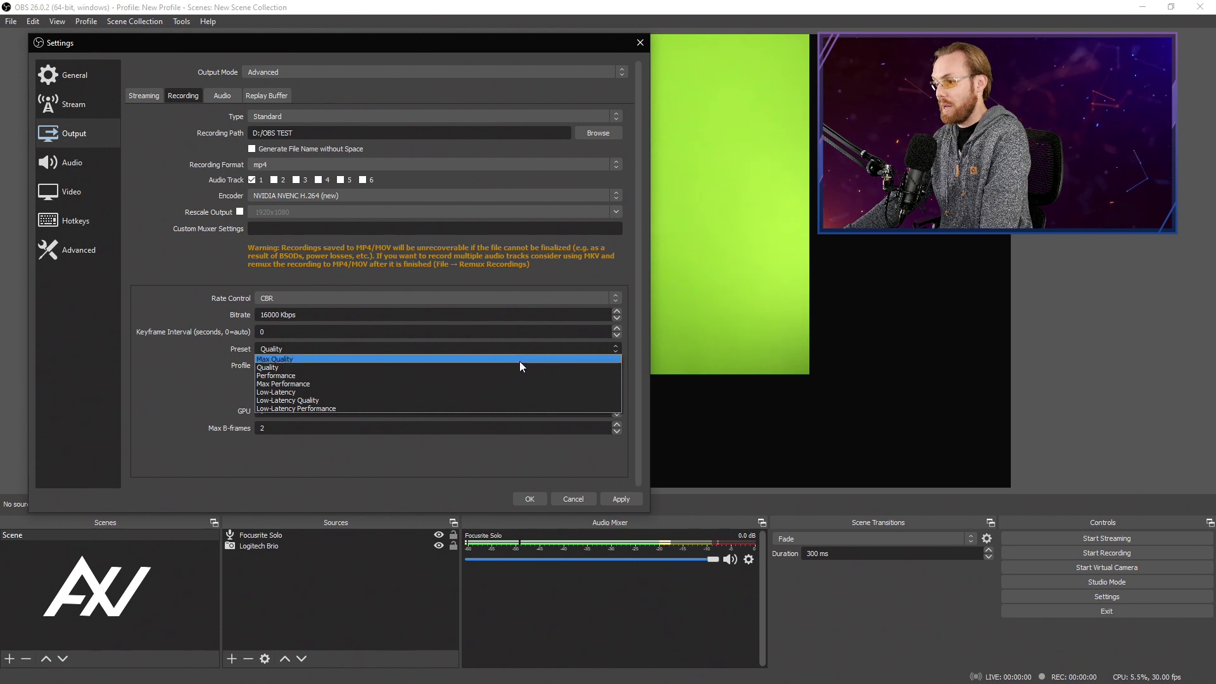
click(520, 361)
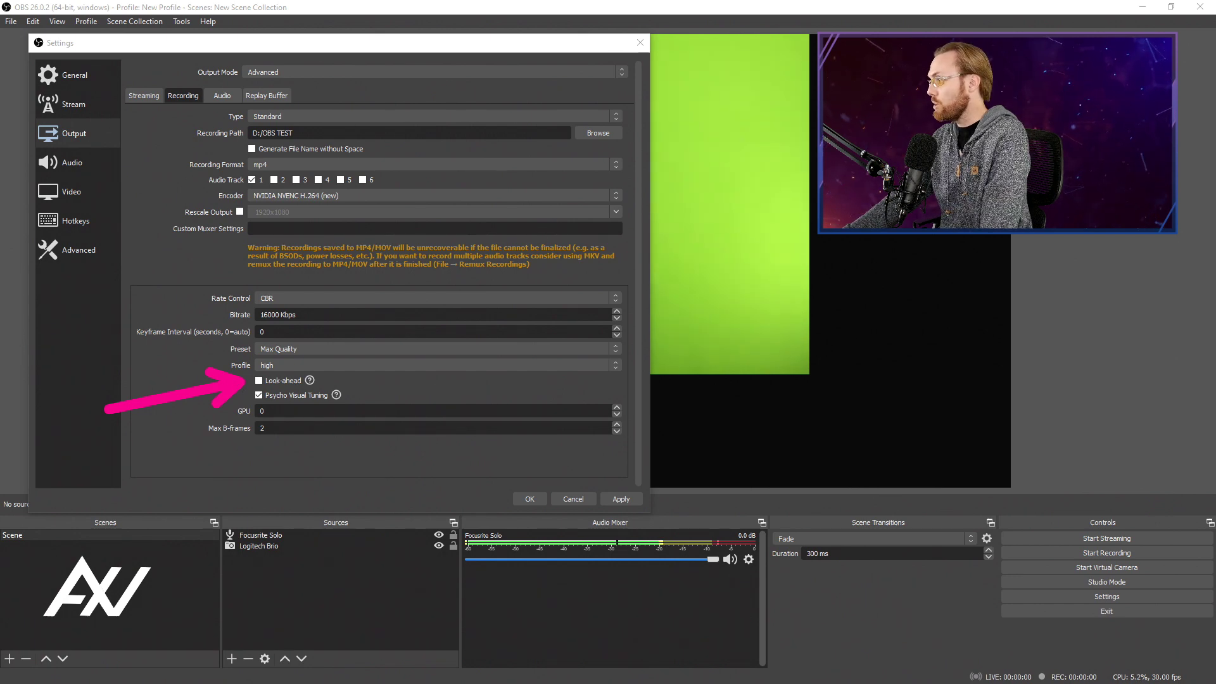
- Leave Look-ahead unchecked and GPU at 0, then apply the recording settings
click(266, 383)
double_click(269, 411)
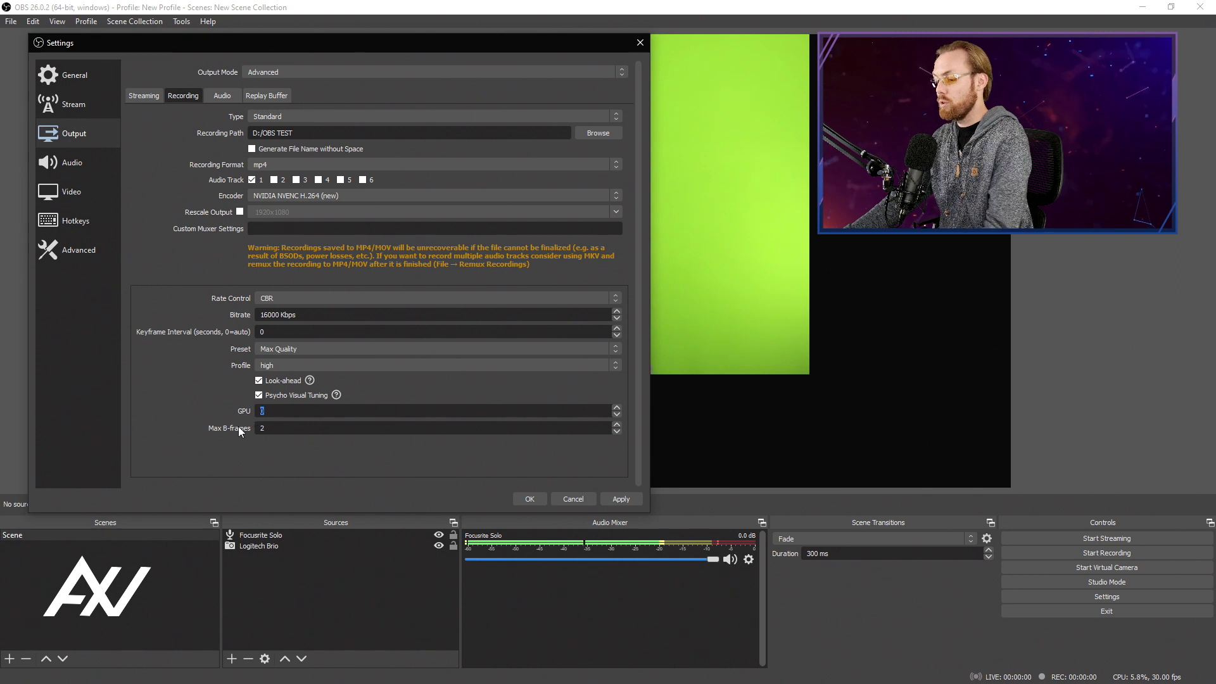
text(2)
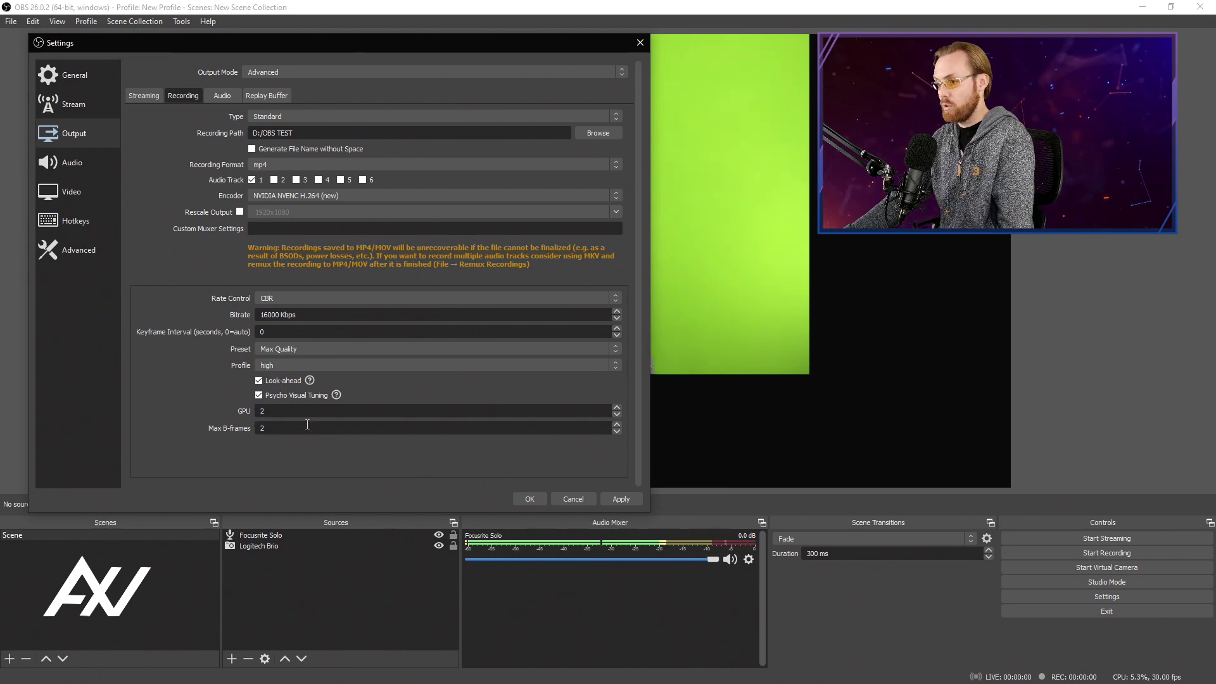
key(BackSpace)
text(0)
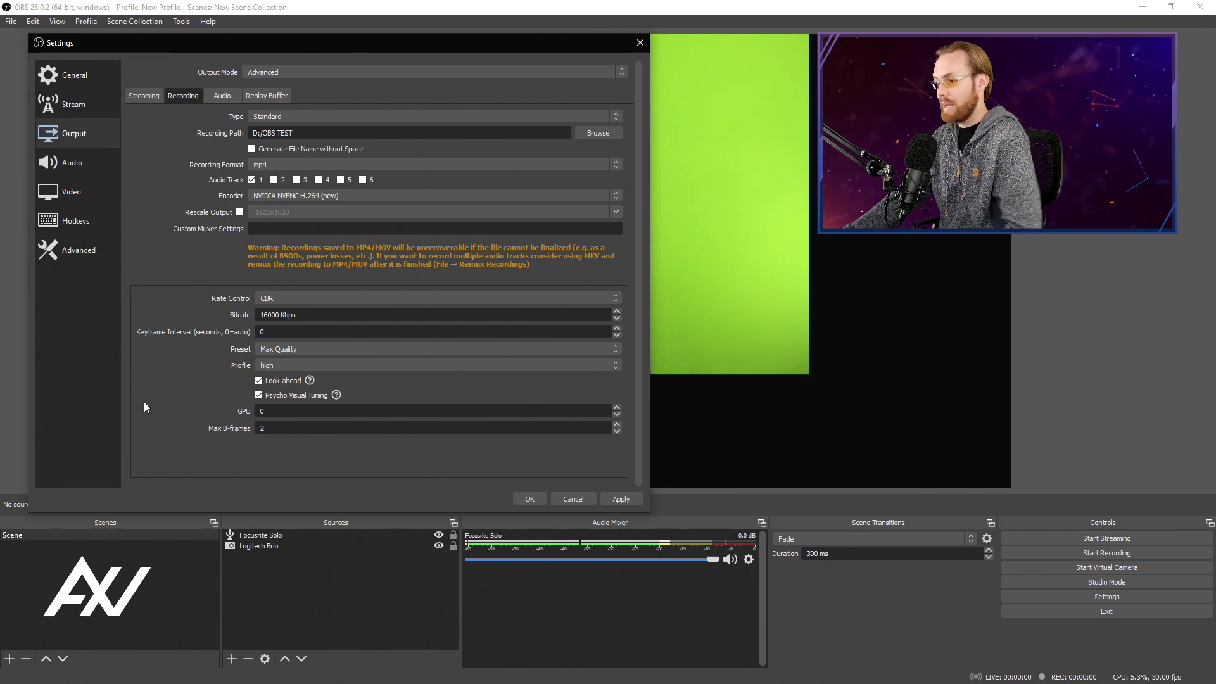
click(259, 381)
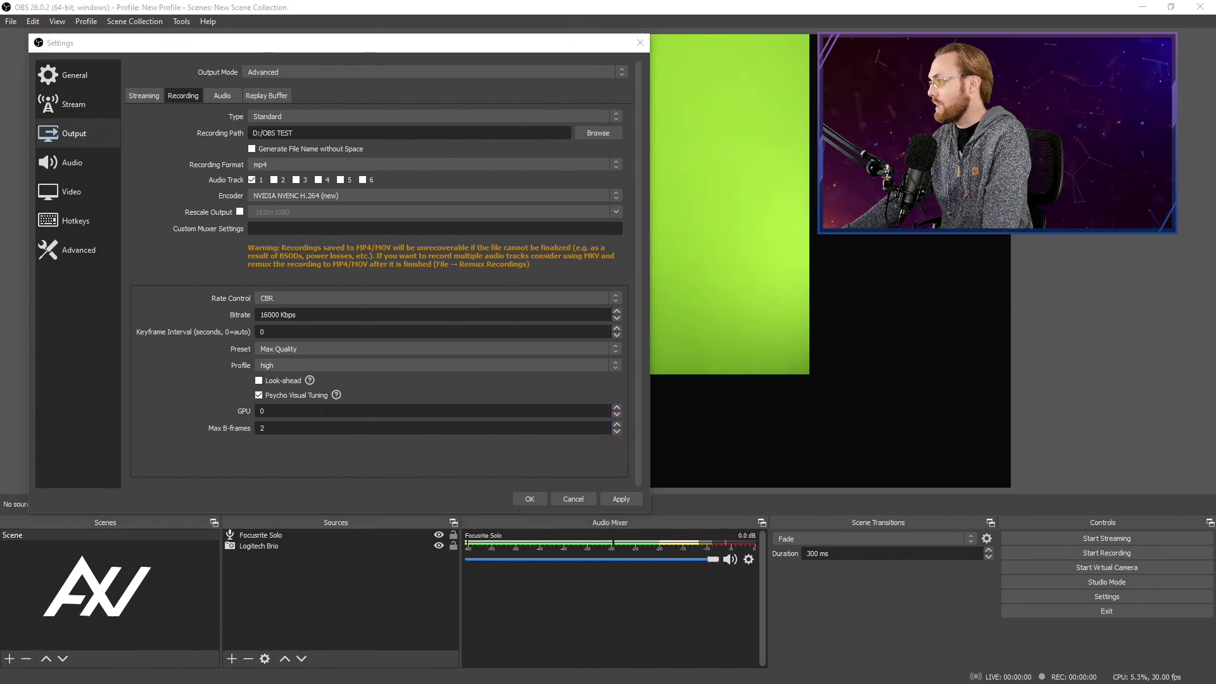
click(632, 494)
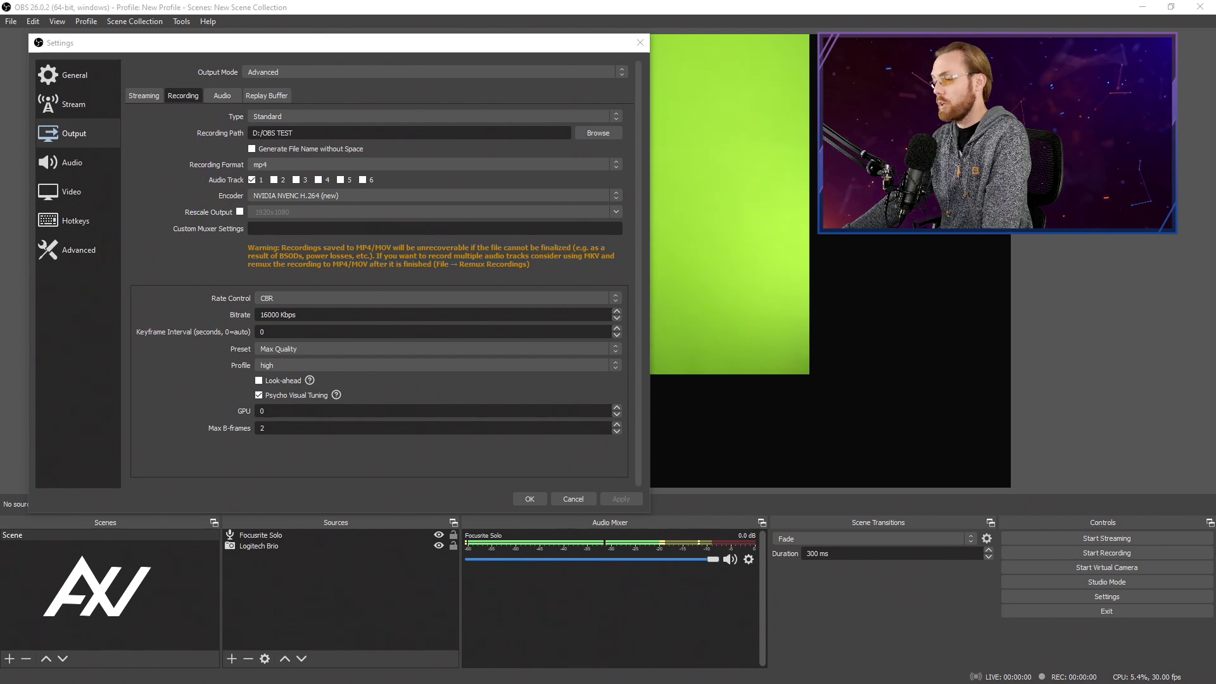
- Return the Track 1 audio bitrate to 320 after trying 160, then apply and save the output settings
click(240, 95)
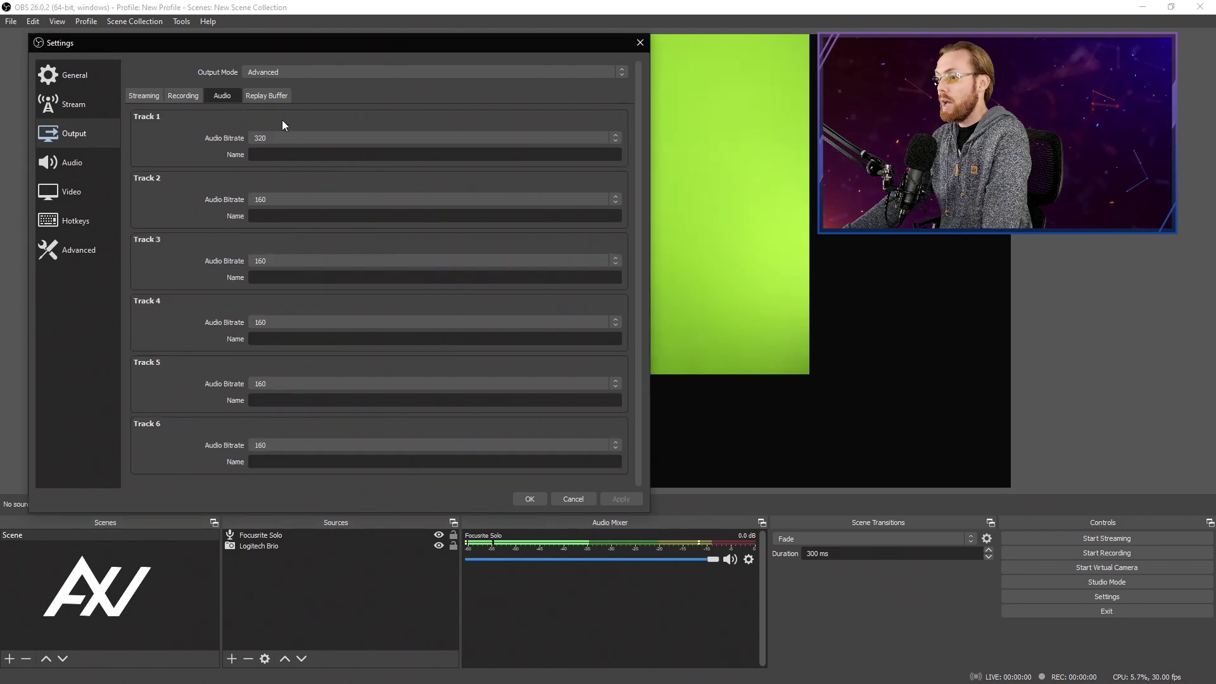
click(617, 139)
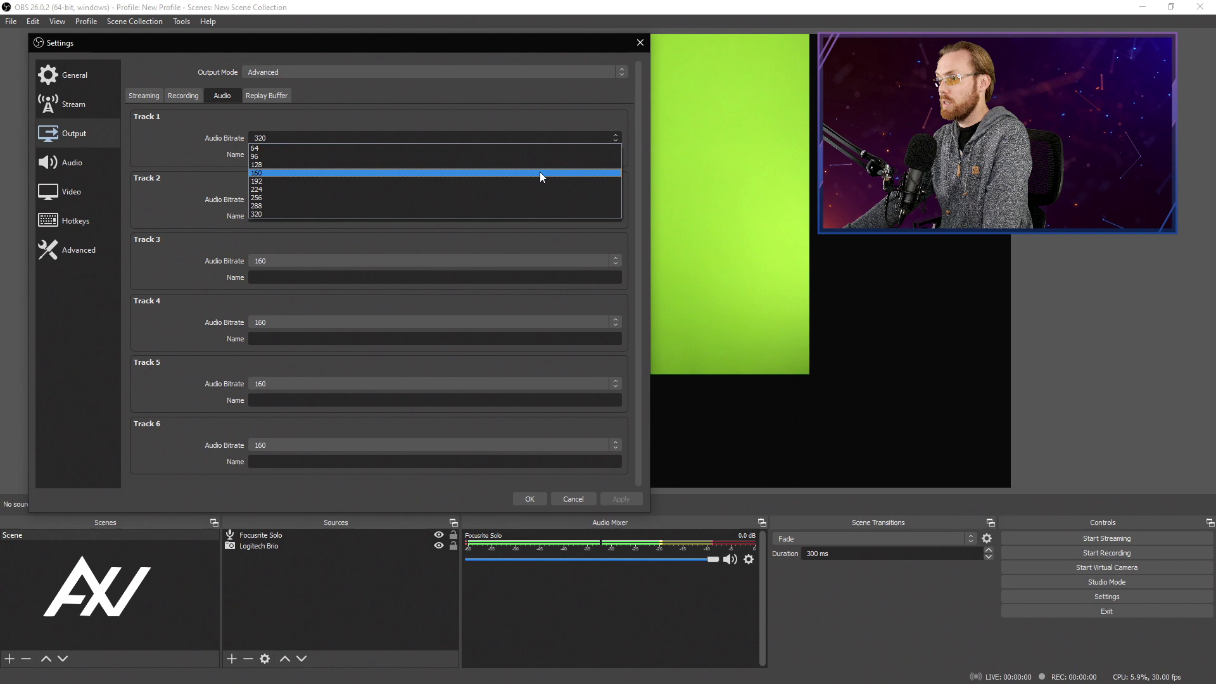
click(540, 172)
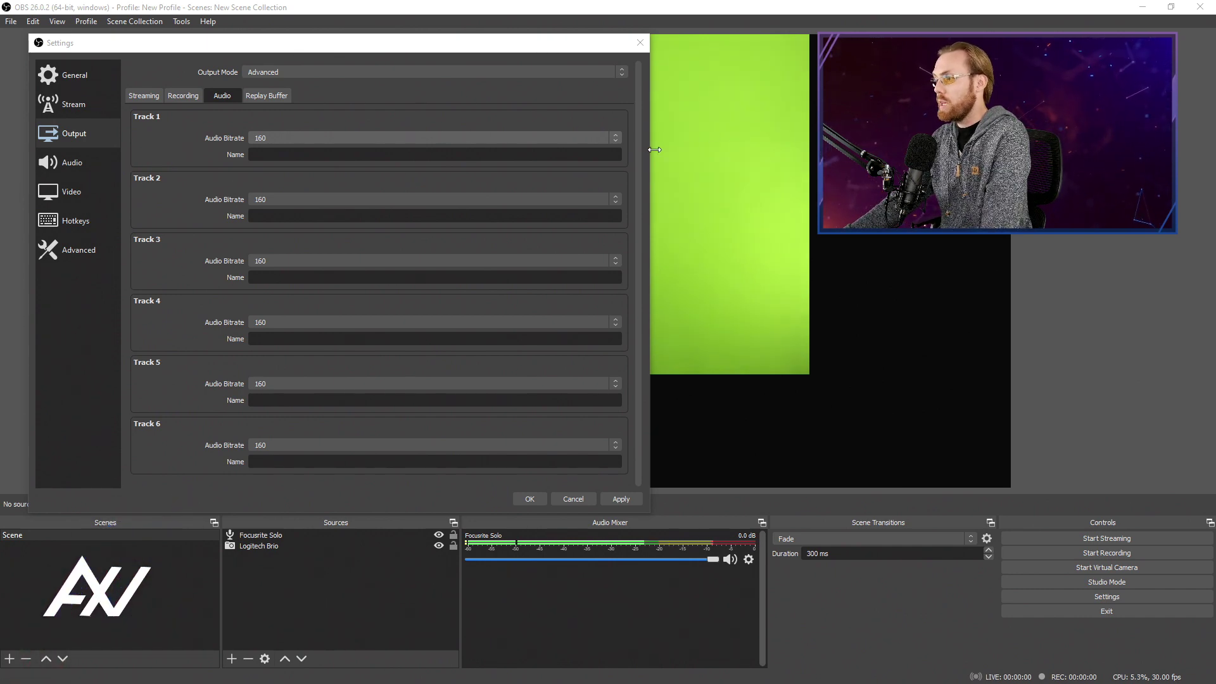
click(618, 137)
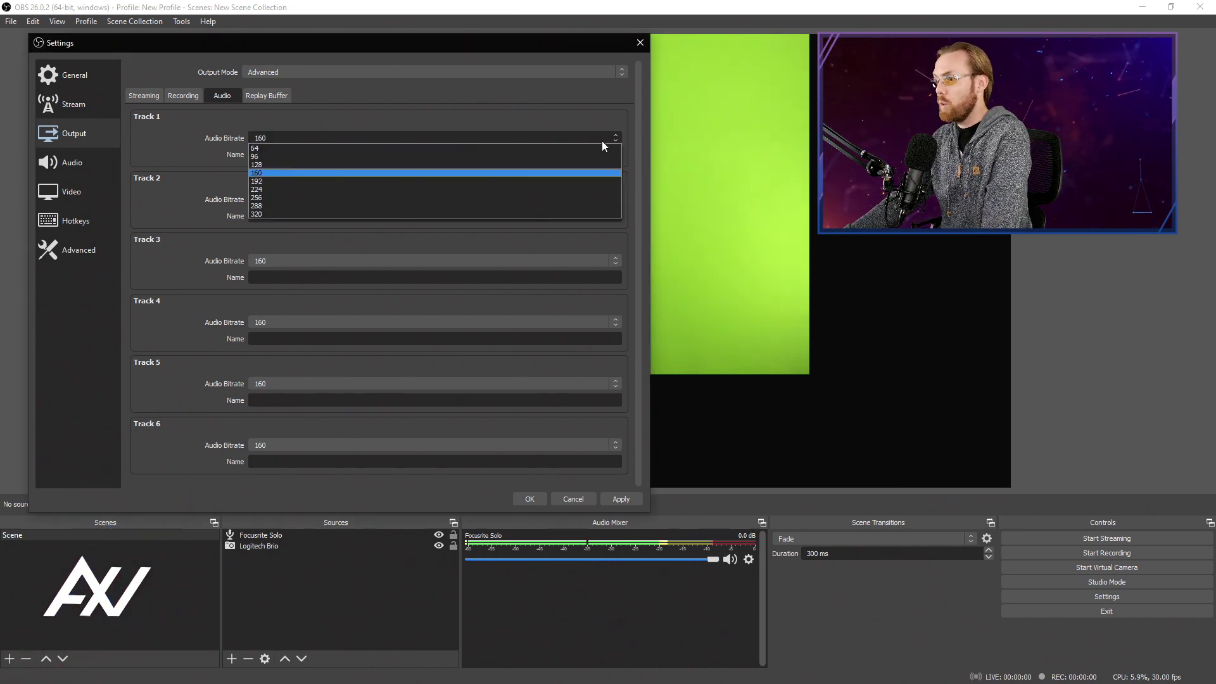
click(531, 214)
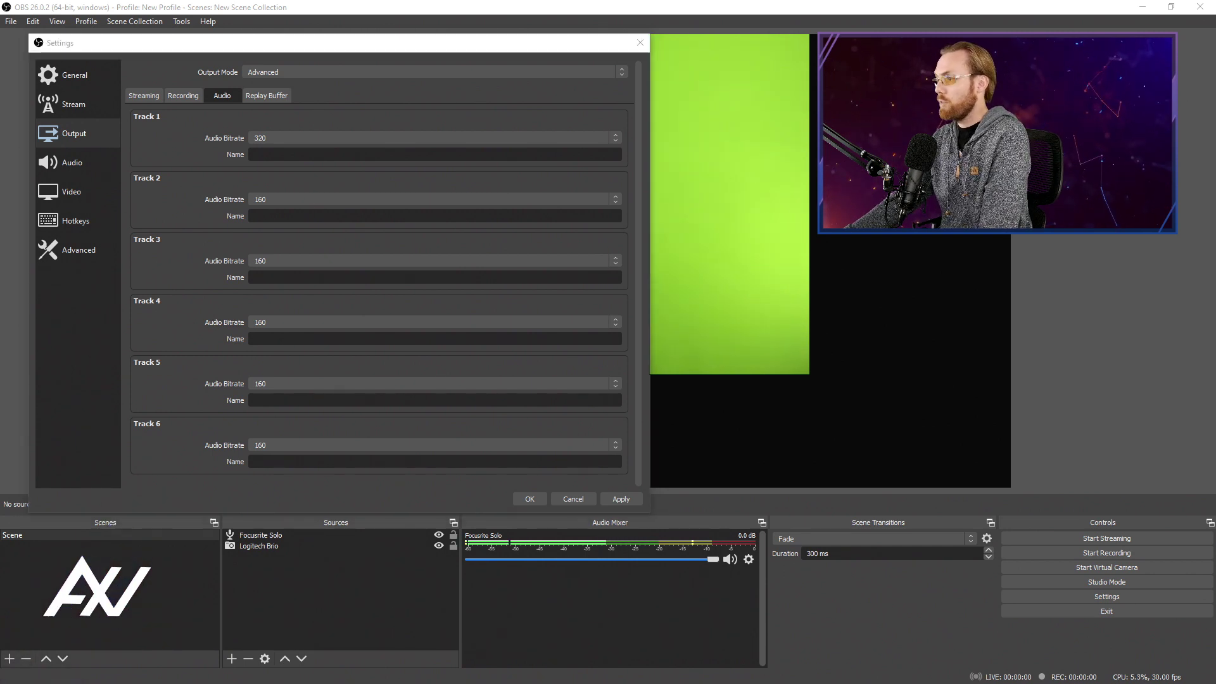
mouse_move(617, 166)
mouse_down()
mouse_move(634, 385)
mouse_move(622, 475)
mouse_up()
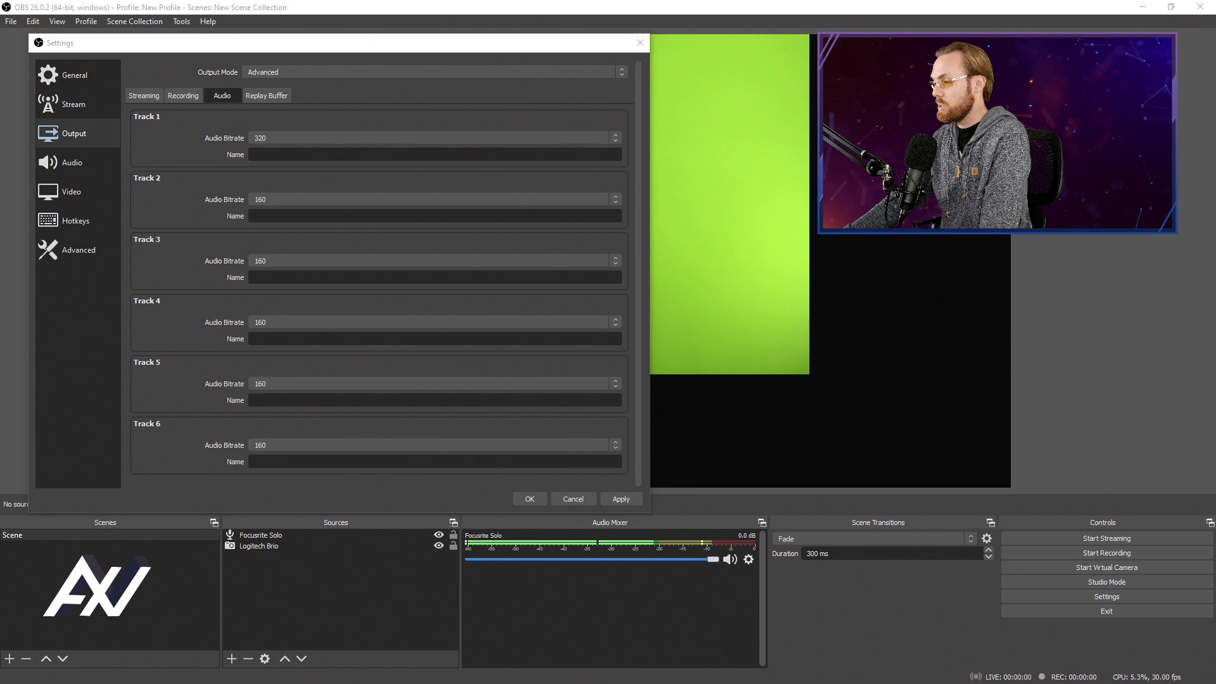
click(618, 498)
click(531, 499)
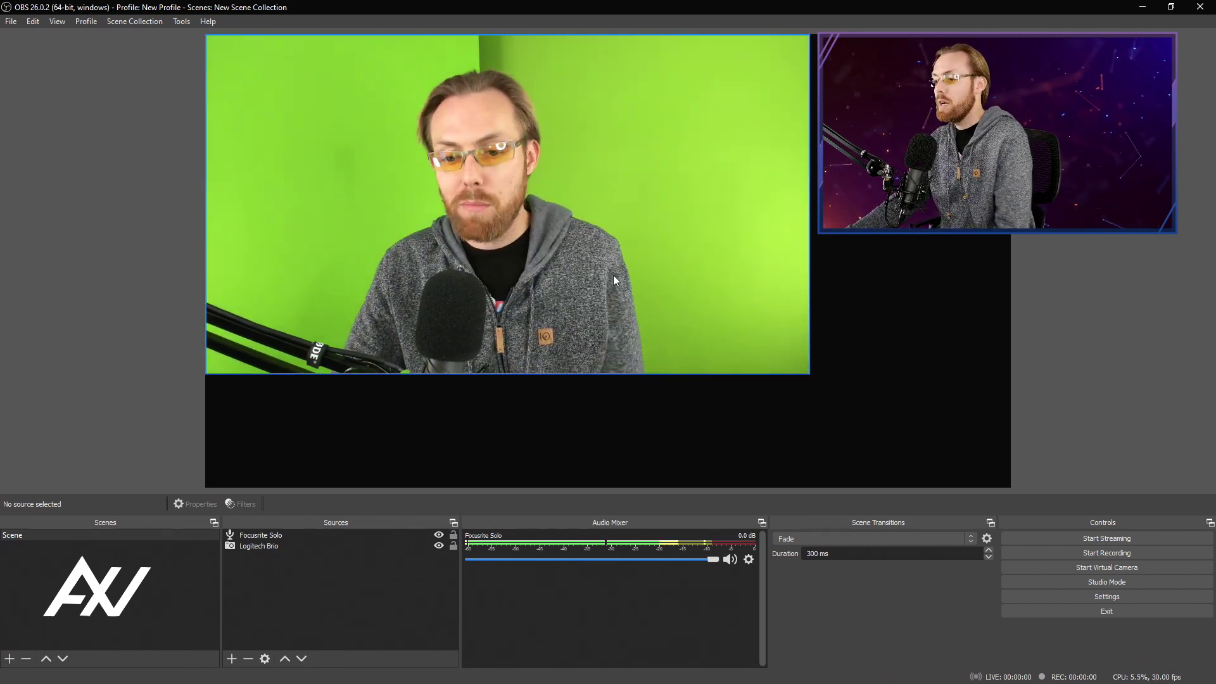
- Fit the Logitech Brio webcam source to the full canvas with Transform > Fit to screen
click(340, 543)
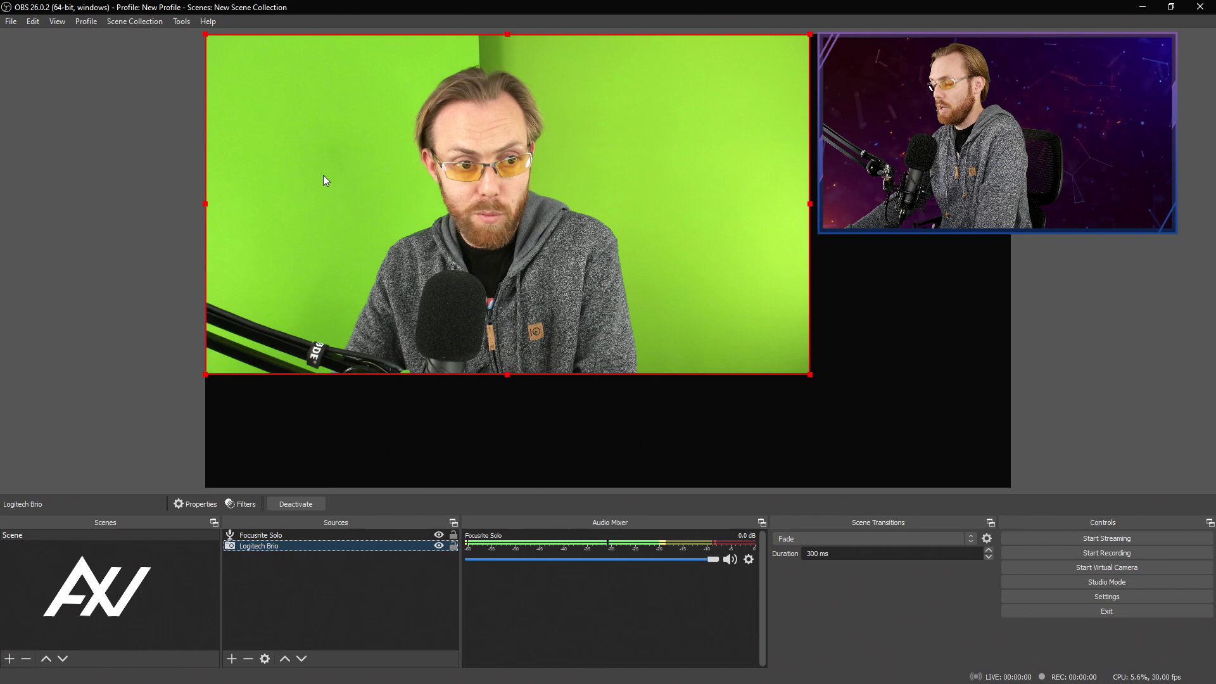
right_click(329, 157)
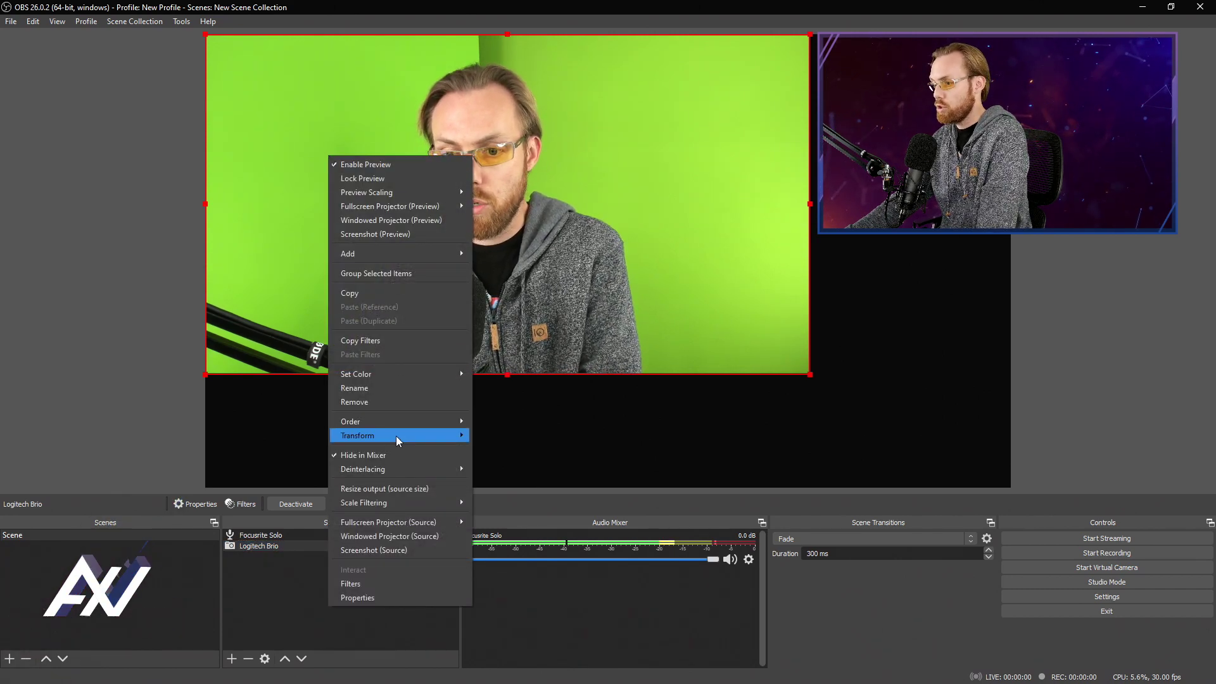
mouse_move(397, 436)
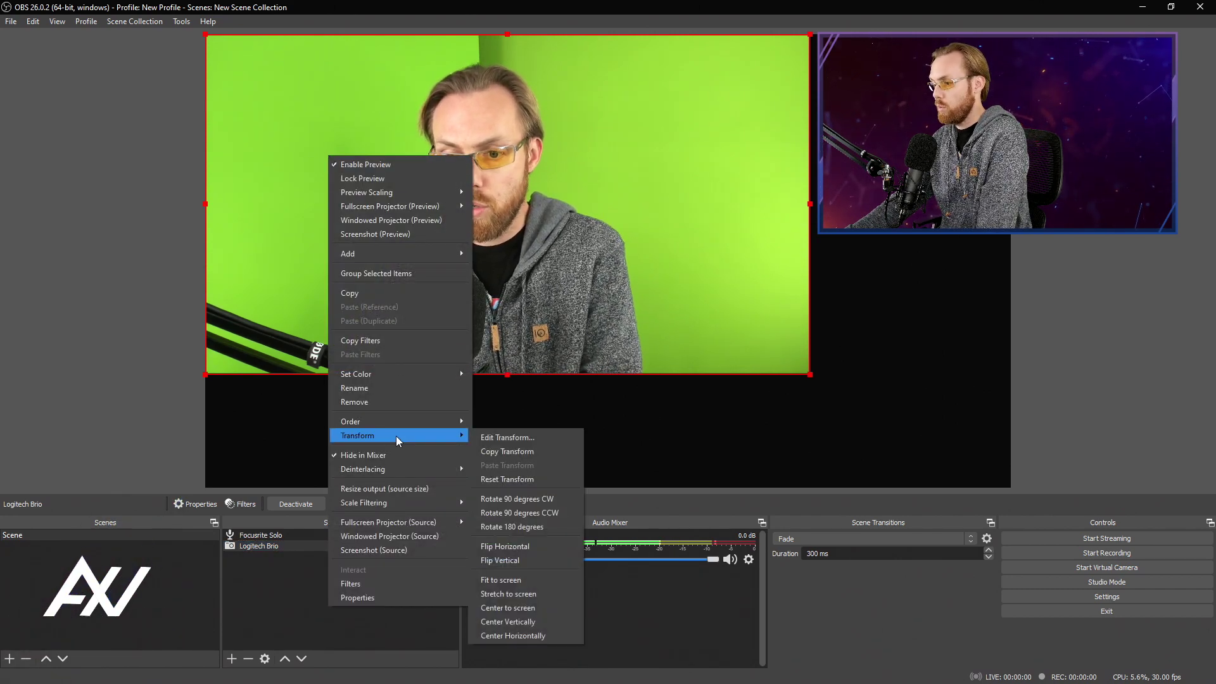
click(532, 579)
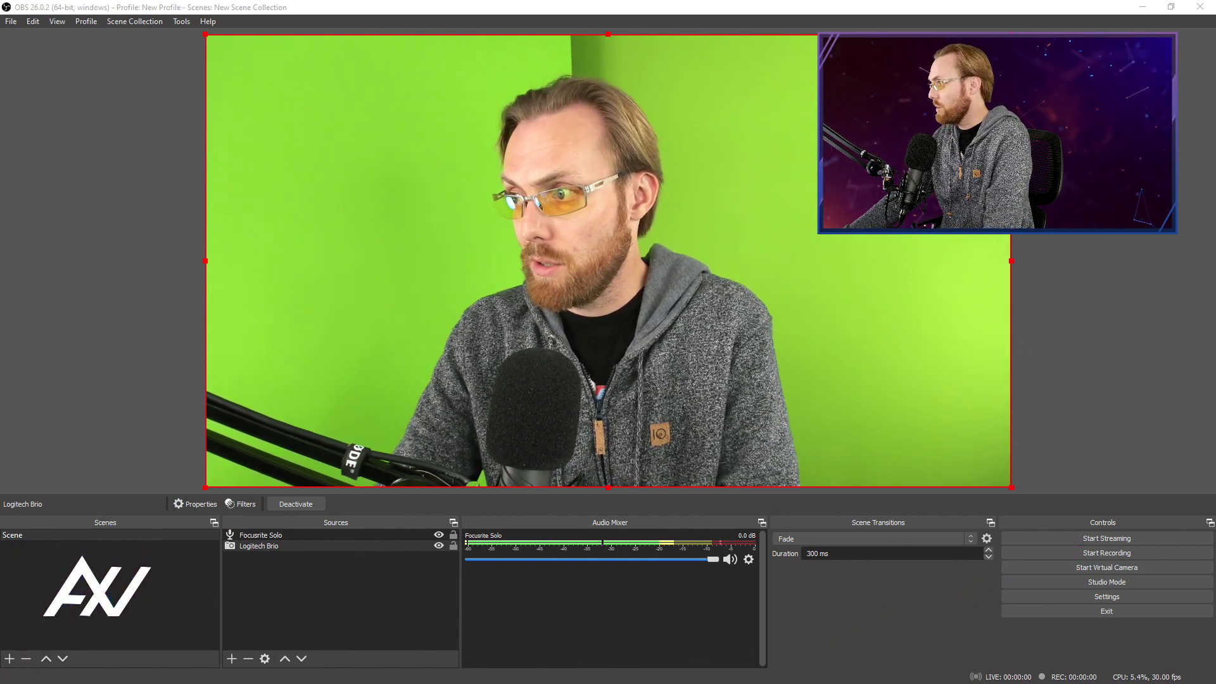
- Start a test recording of the green-screen webcam scene
click(1047, 552)
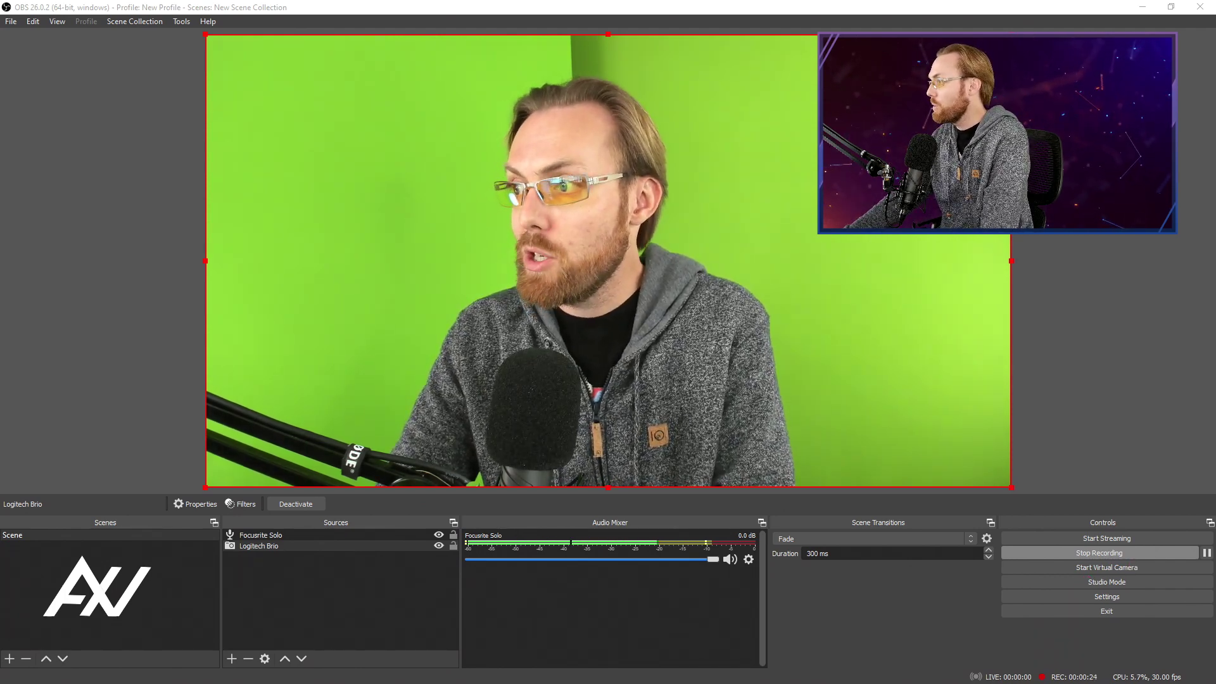
- Stop the test recording and bring up the Output > Recording settings
click(1132, 554)
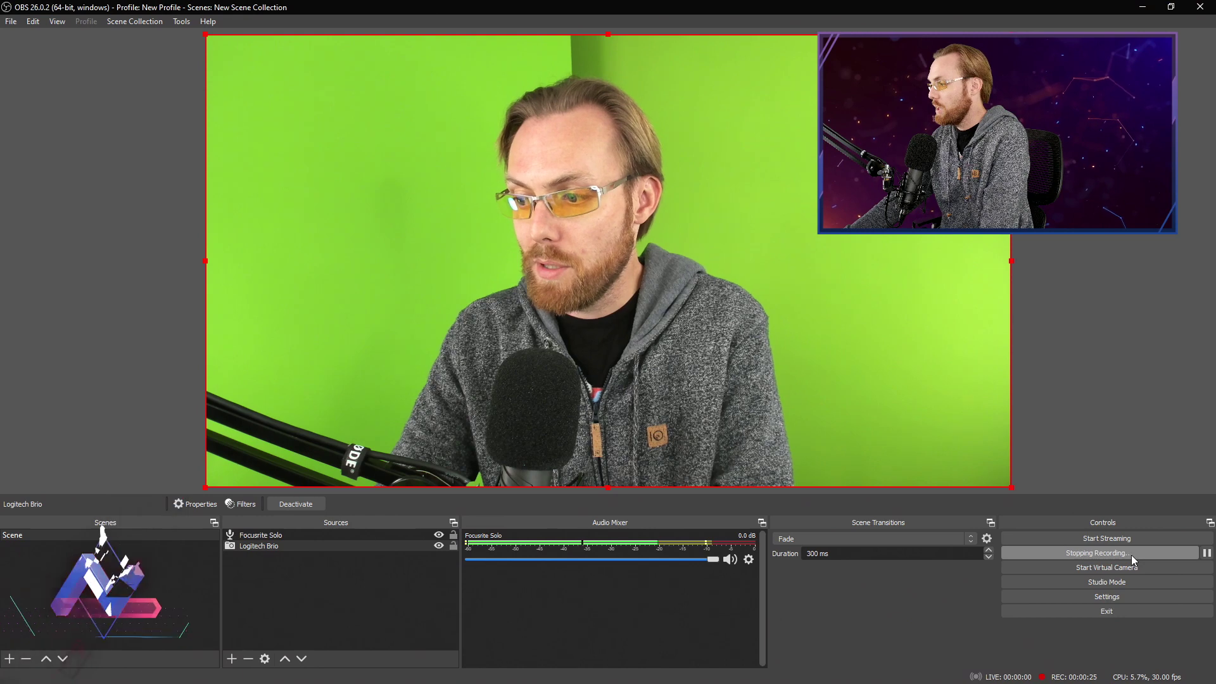
click(1132, 595)
drag(759, 114, 543, 47)
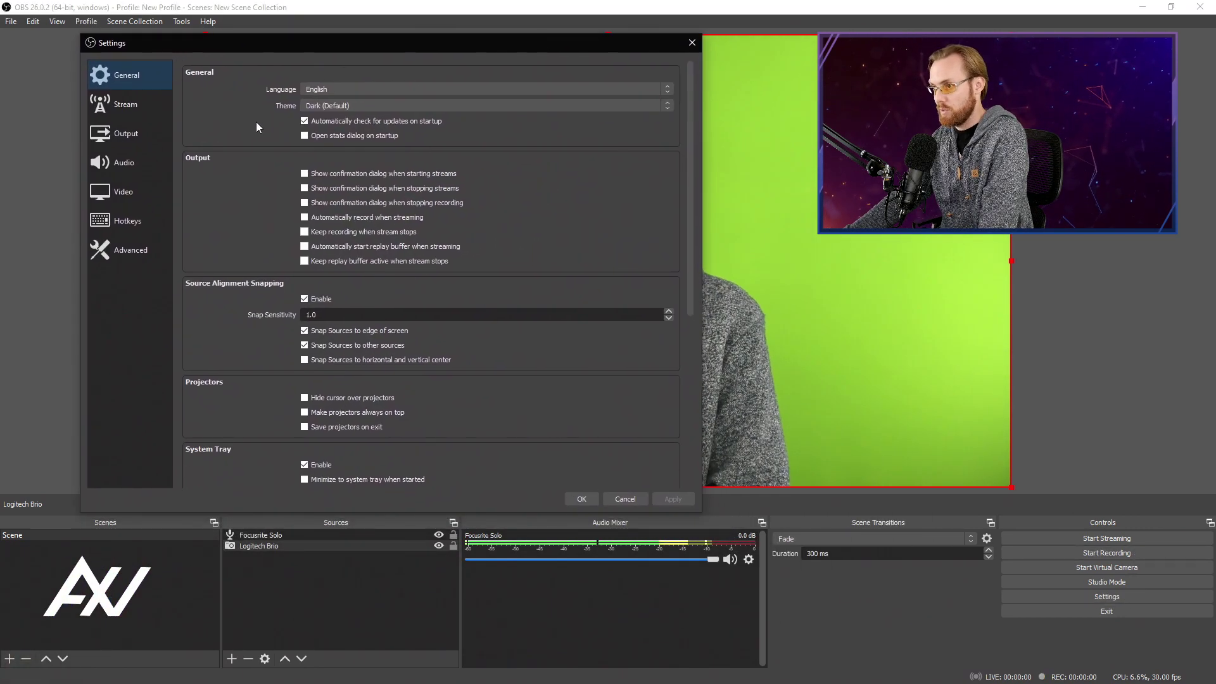
click(130, 134)
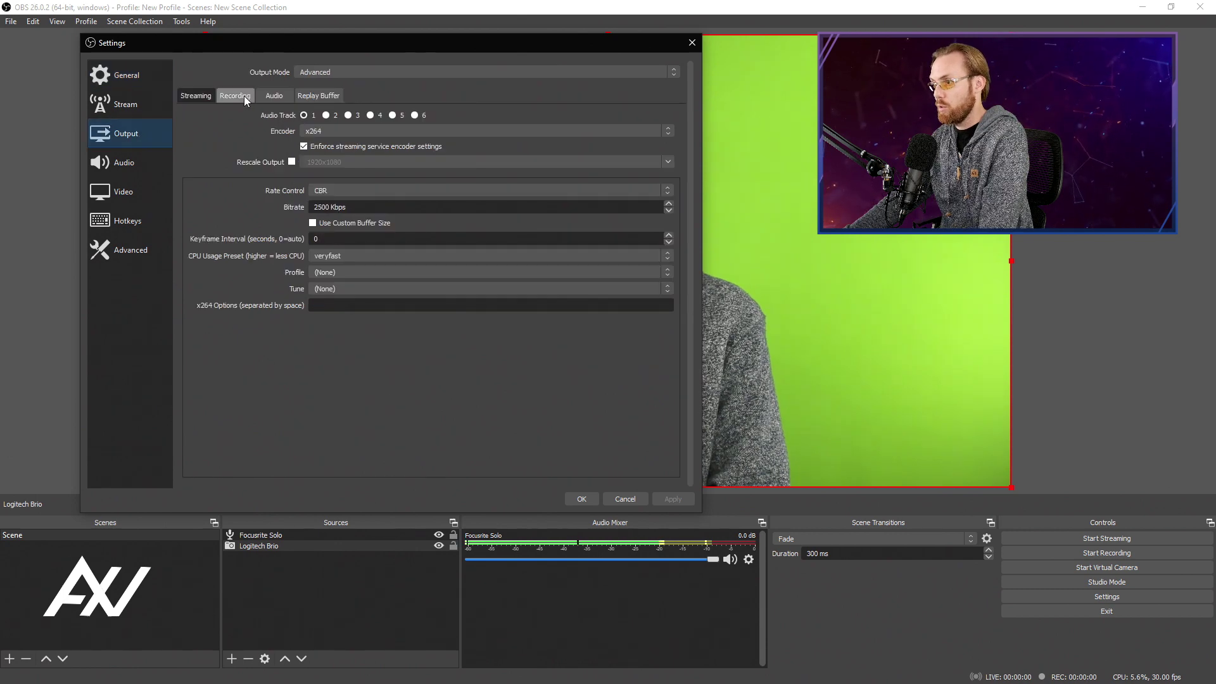
click(245, 96)
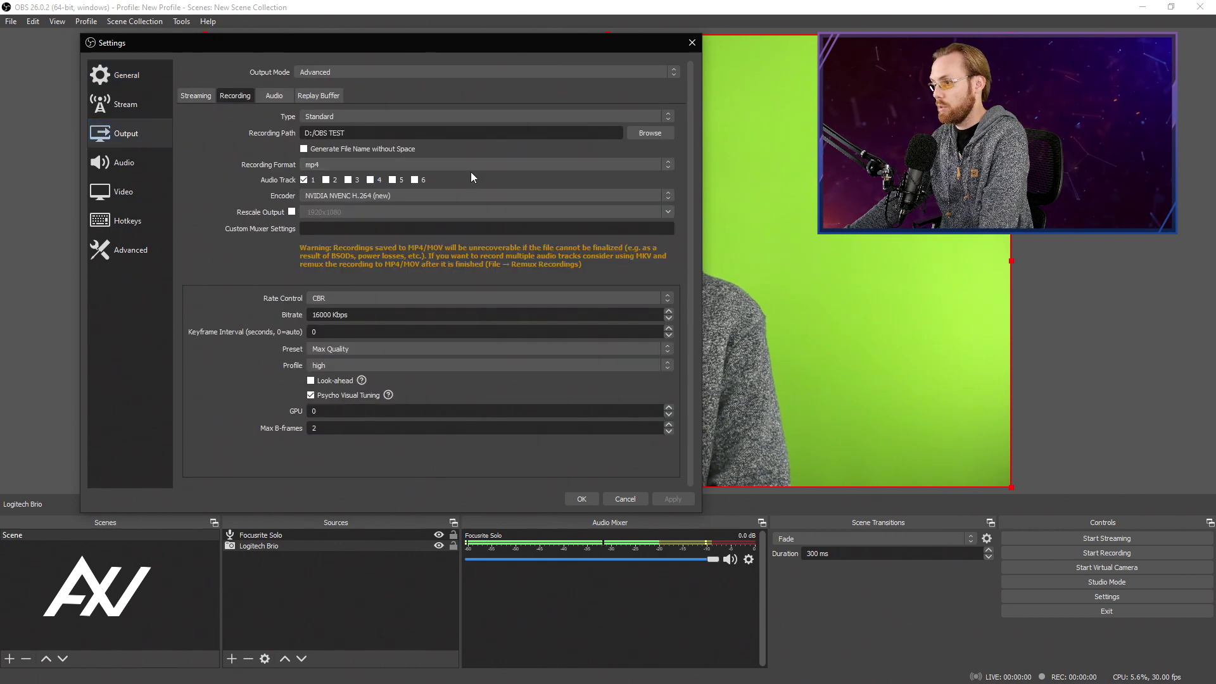
- Switch the recording encoder to x264 with a 16000 Kbps bitrate and apply it
click(650, 195)
click(626, 219)
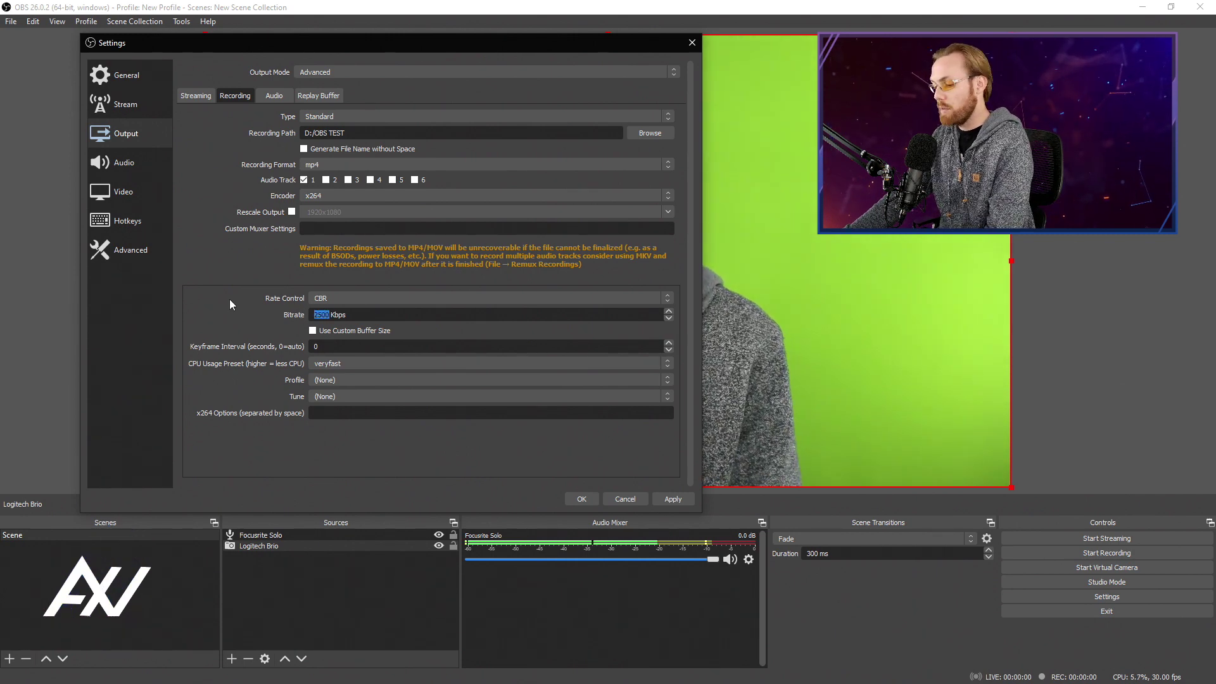
text(1600)
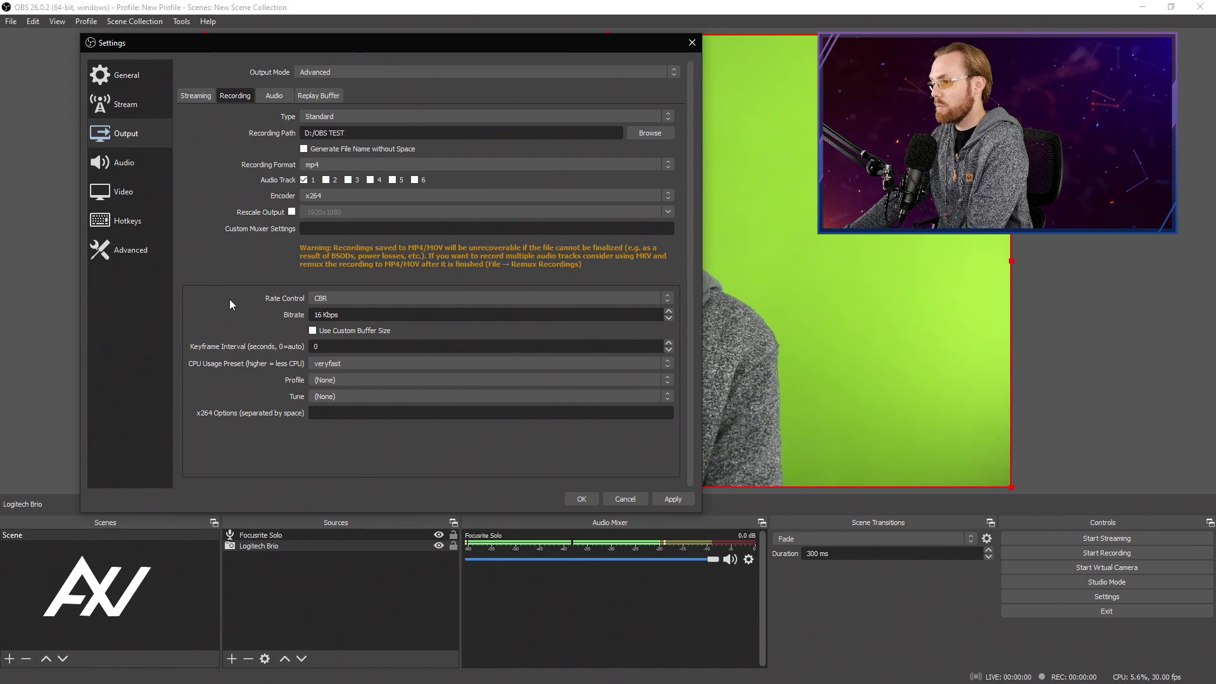
text(0)
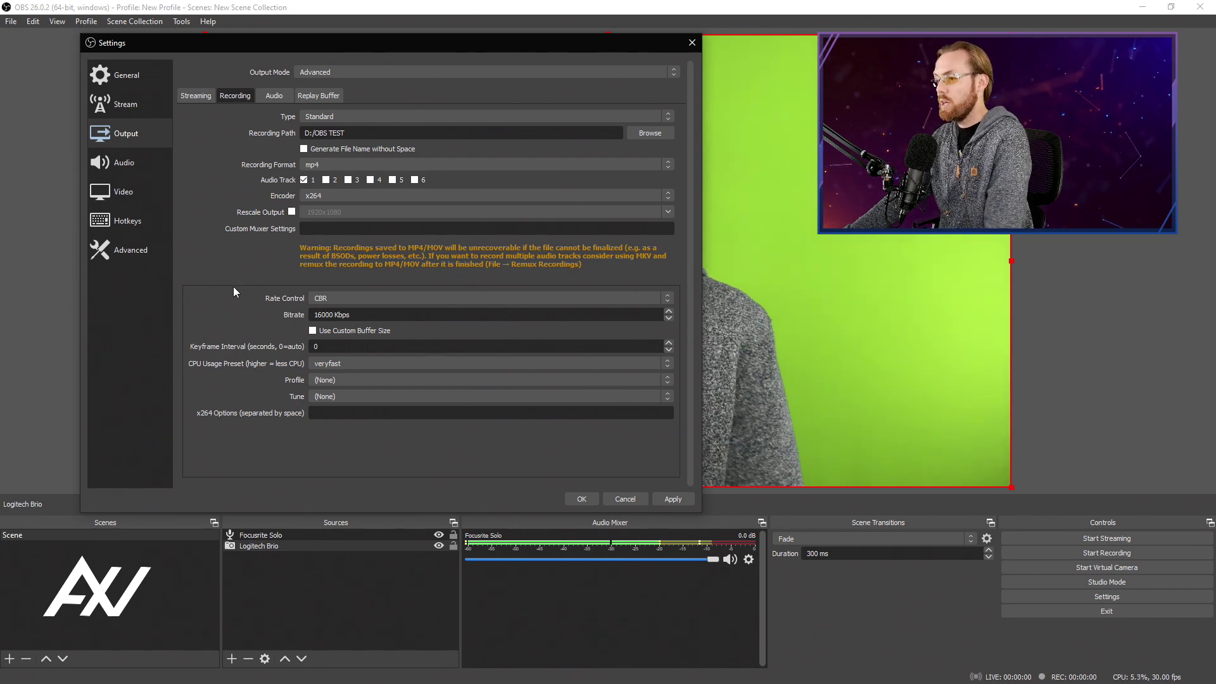
click(672, 498)
click(624, 499)
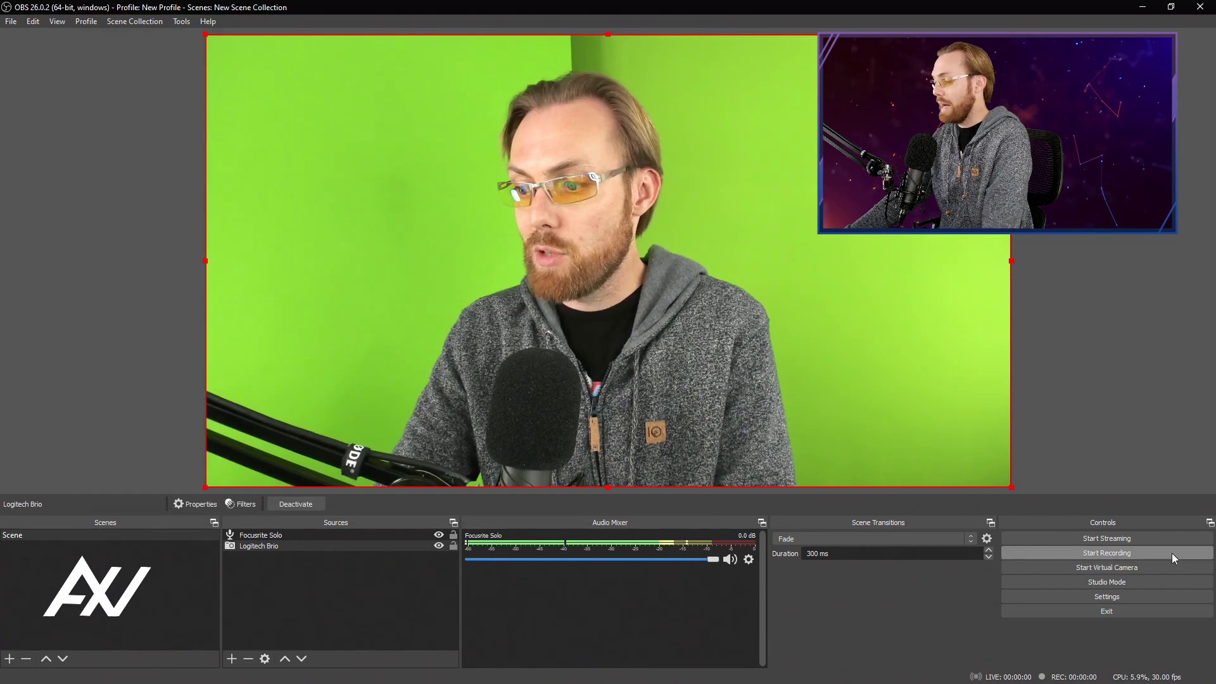
- Record a roughly 30-second second test clip with the x264 settings
click(1171, 553)
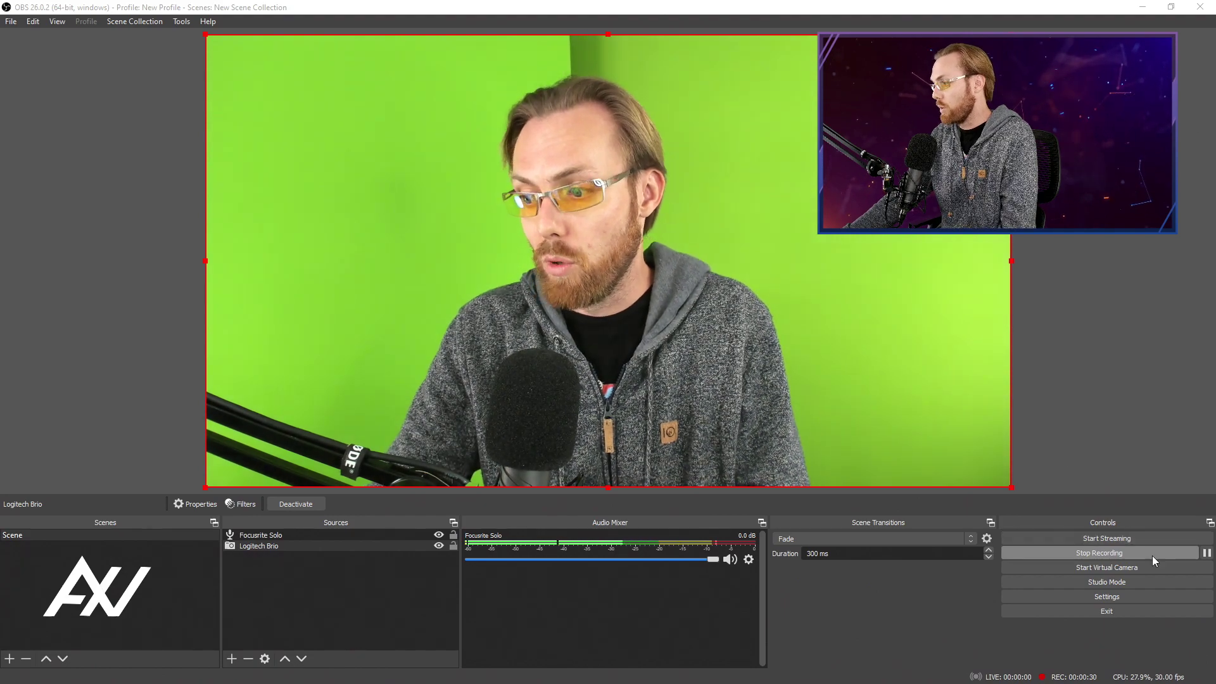
click(1153, 557)
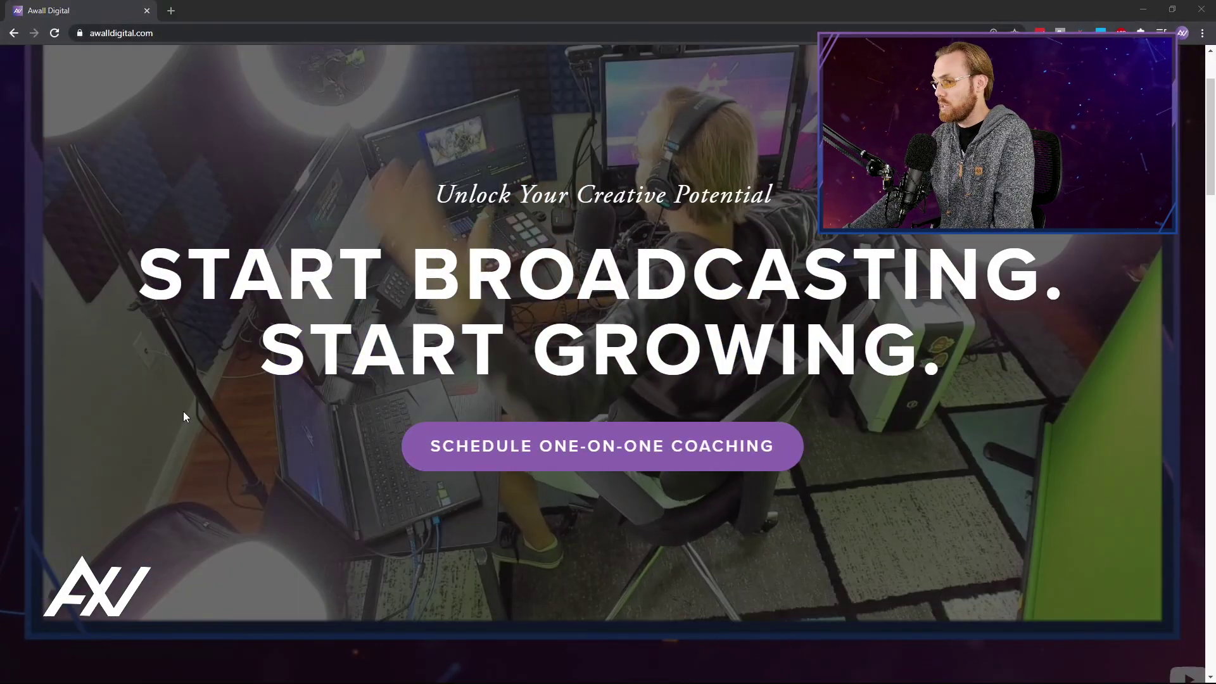
drag(183, 411, 355, 444)
drag(1059, 398, 831, 435)
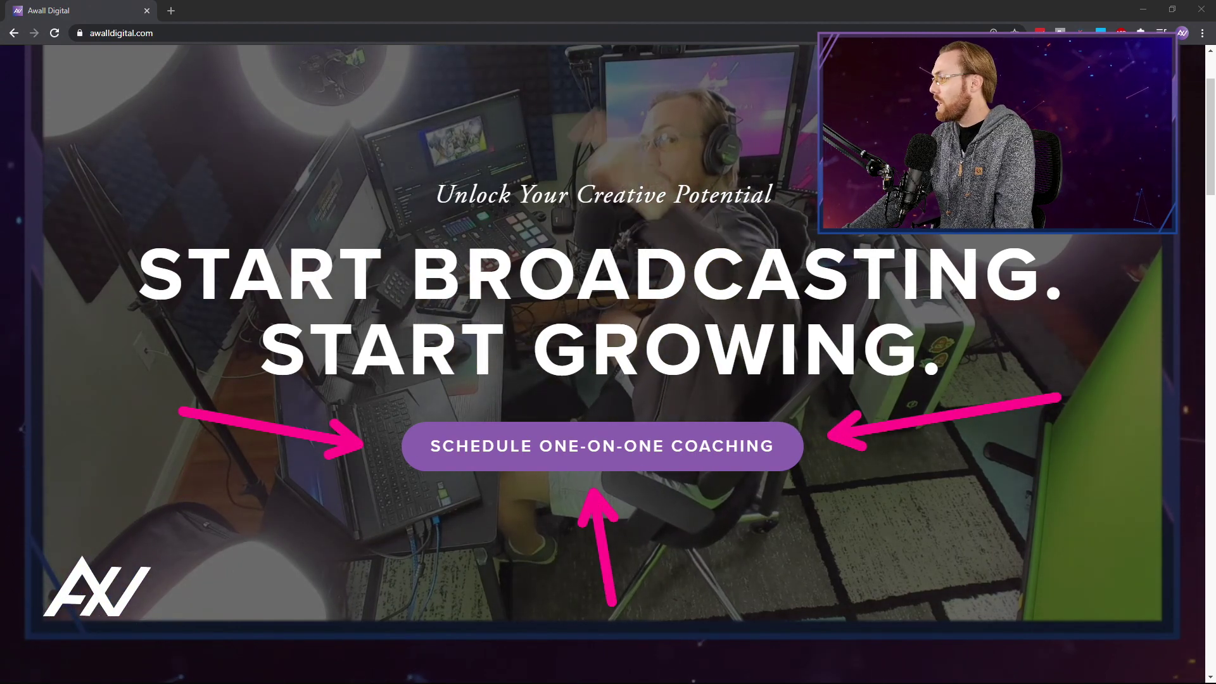
drag(594, 505, 595, 489)
key(Escape)
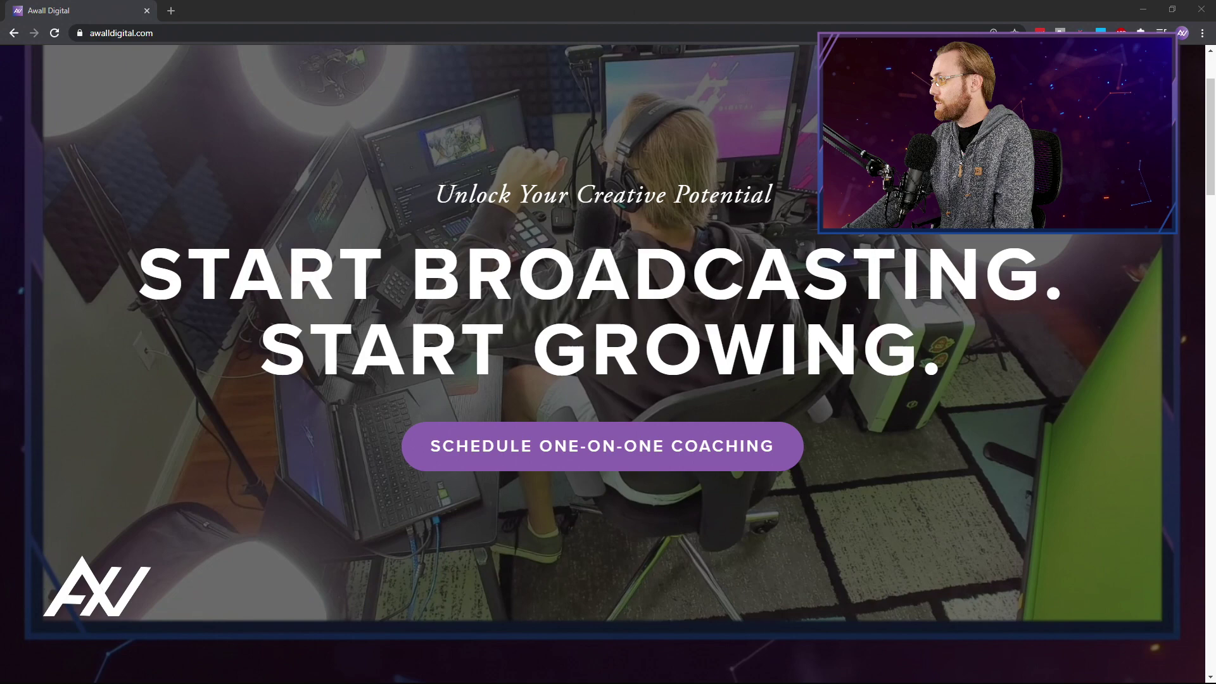
drag(1210, 130, 1190, 373)
click(778, 461)
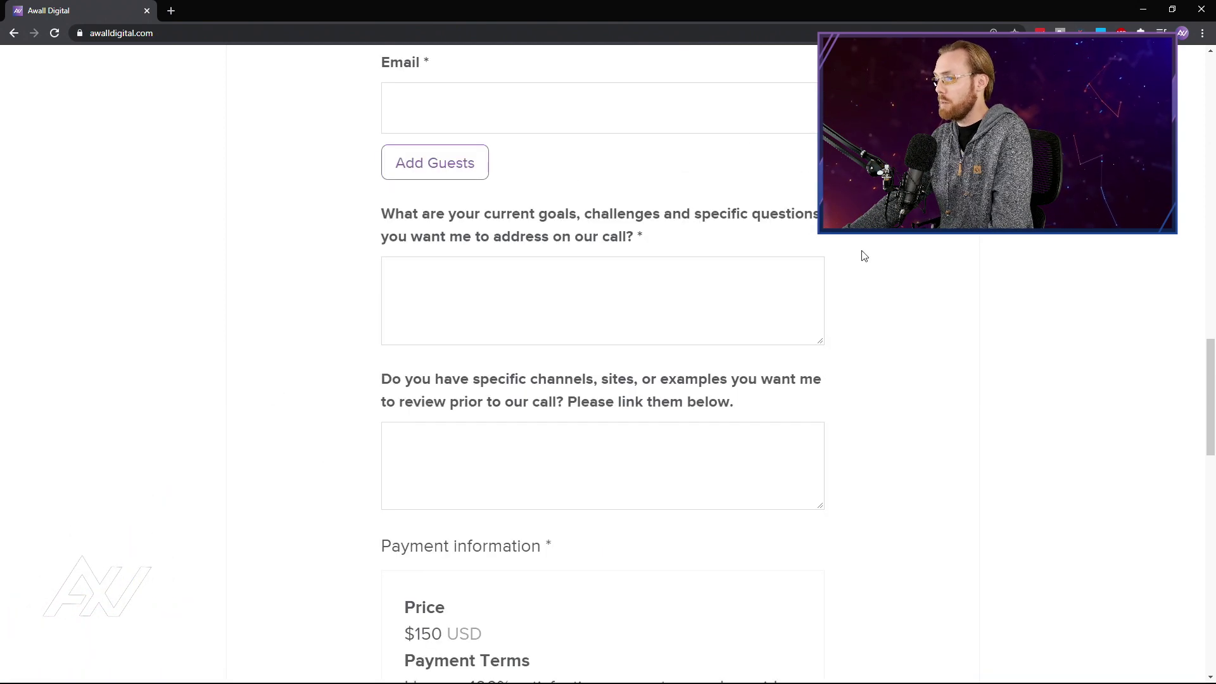
scroll(865, 256, up, 3)
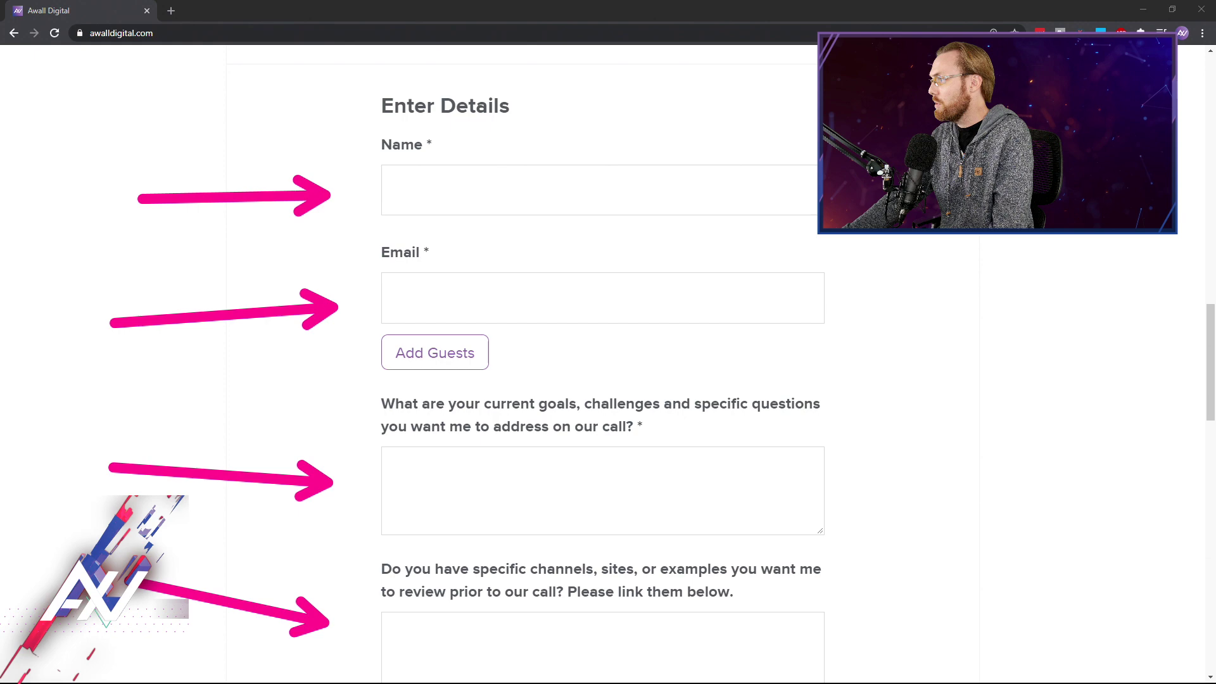
scroll(1053, 256, up, 15)
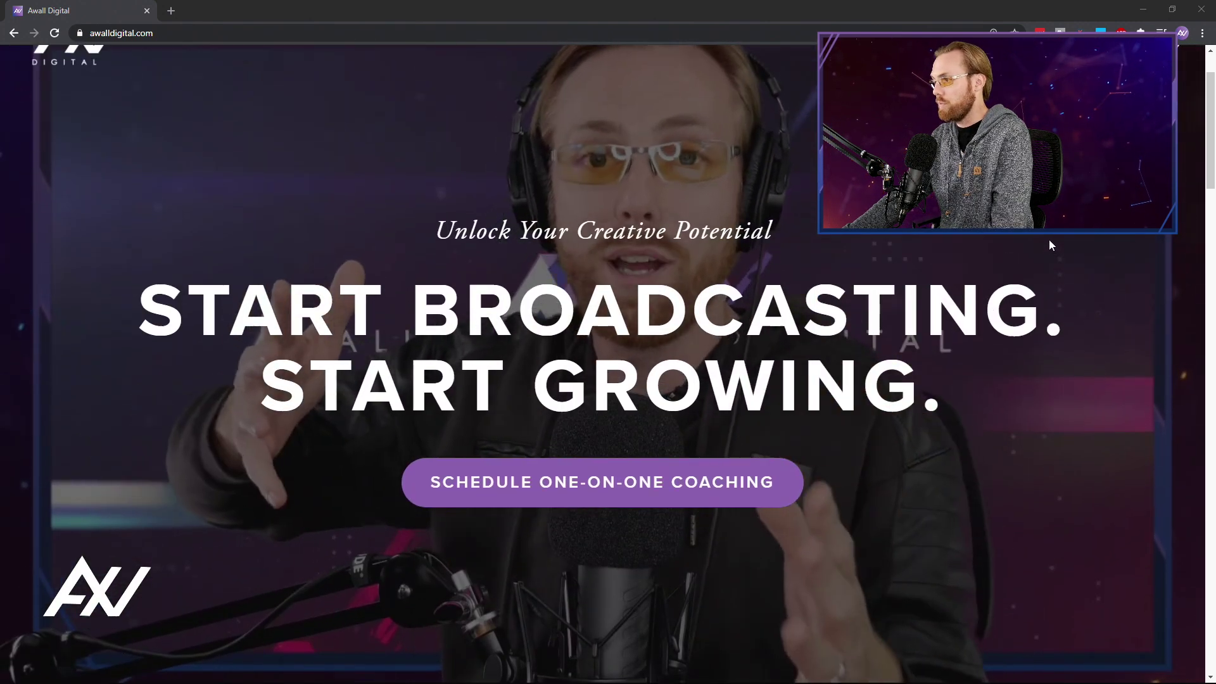
scroll(1049, 240, up, 1)
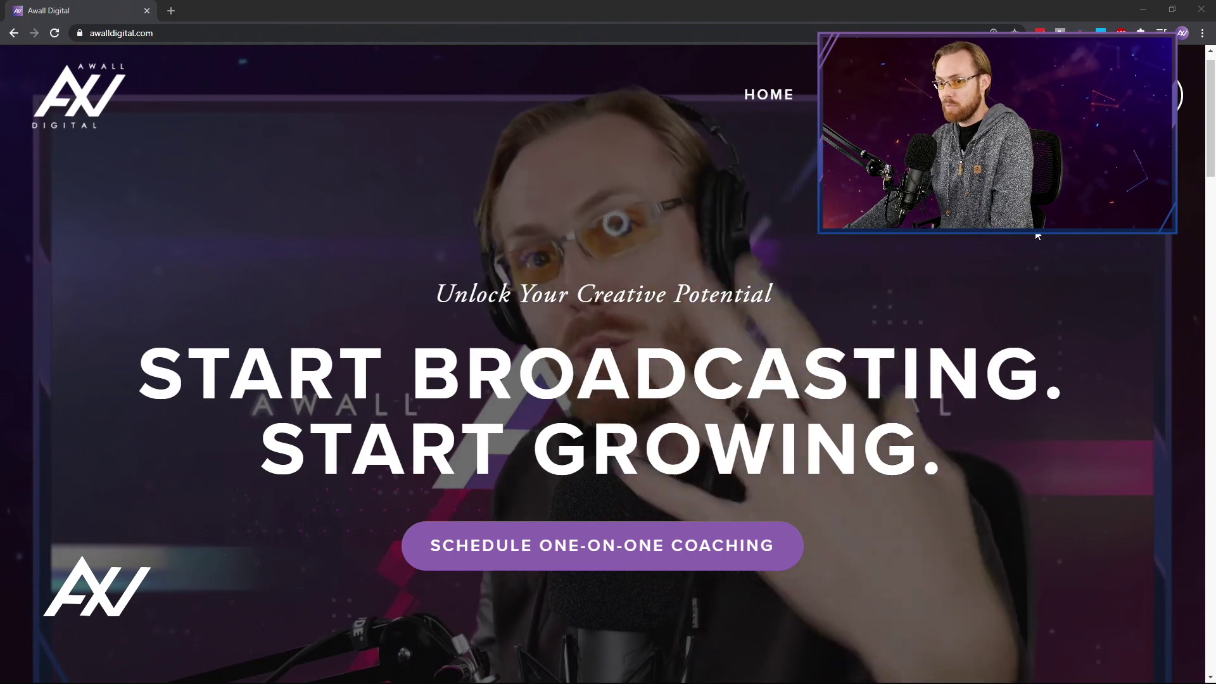